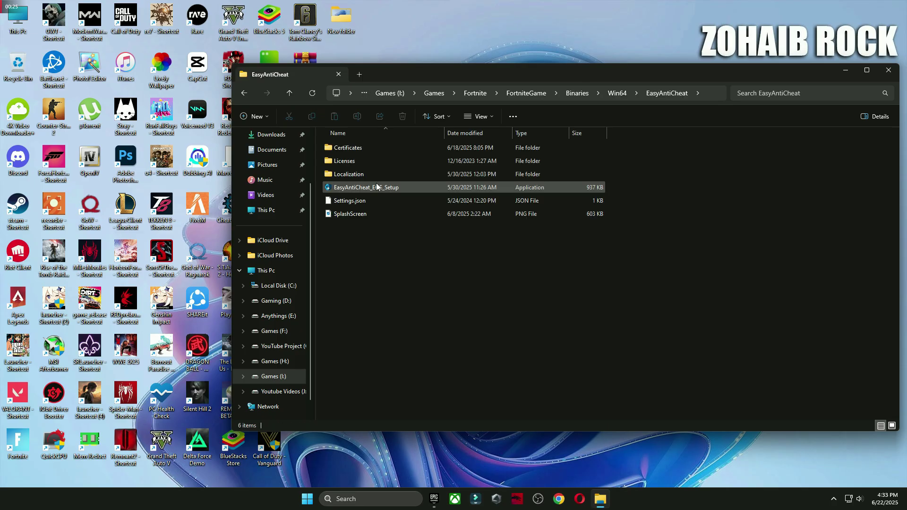
Run the EasyAntiCheat_EOS_Setup application and return to the Win64 folder.
{"action": "left_click", "coordinate": [367, 188]}
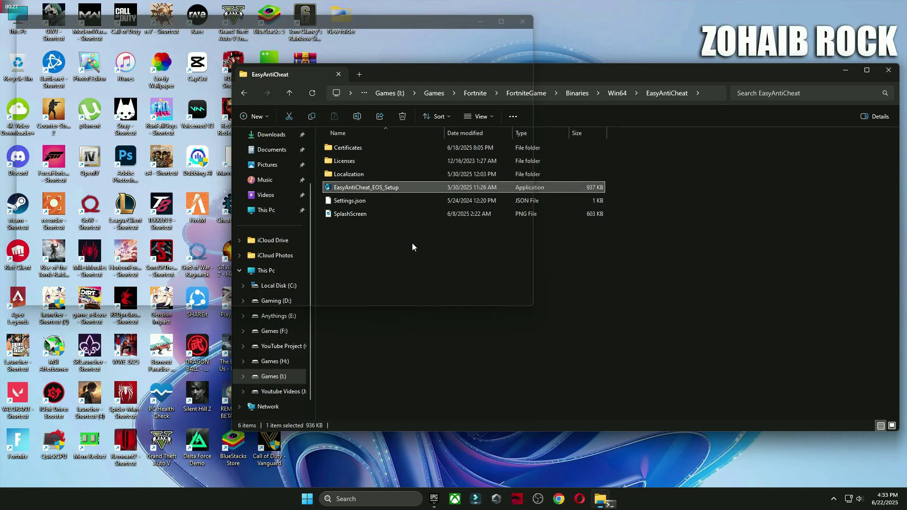
{"action": "key", "text": "alt+Left"}
{"action": "scroll", "coordinate": [412, 262], "scroll_direction": "down", "scroll_amount": 10}
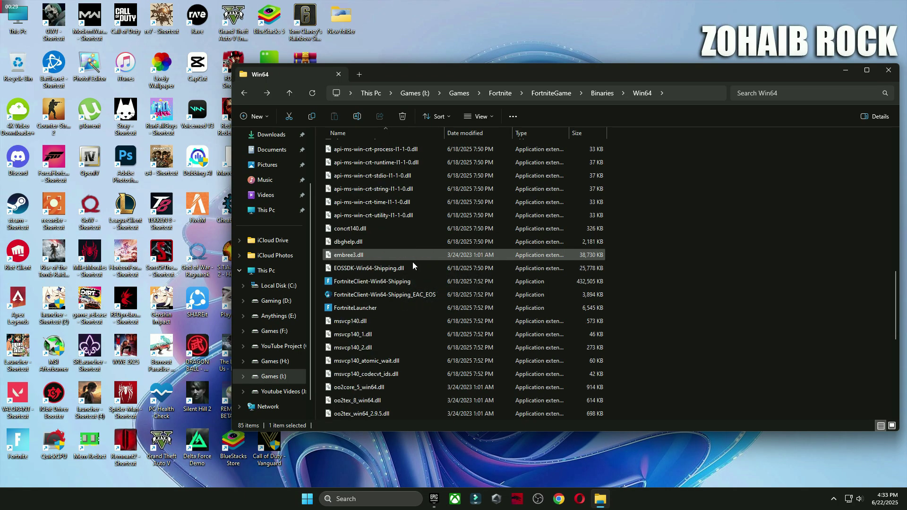
Open the compatibility properties of the FortniteClient-Win64-Shipping application.
{"action": "right_click", "coordinate": [362, 279]}
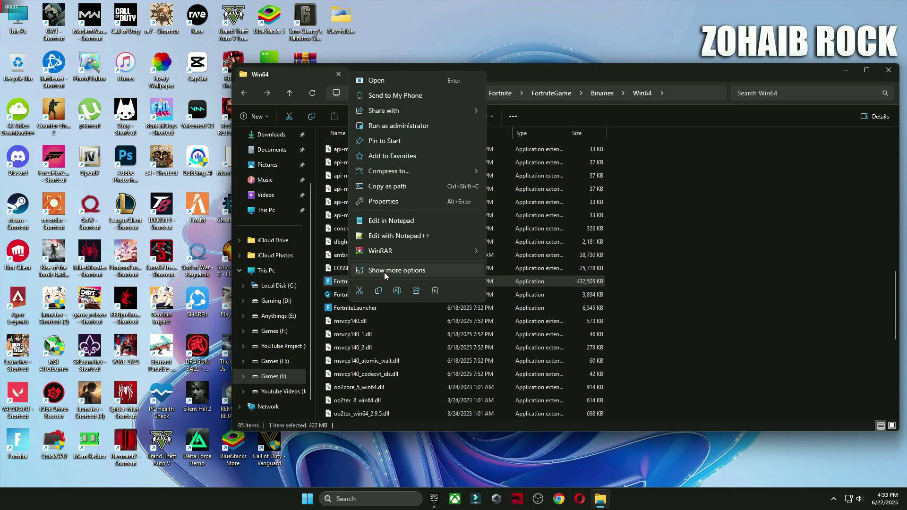
{"action": "left_click", "coordinate": [385, 271]}
{"action": "left_click", "coordinate": [405, 260]}
{"action": "left_click", "coordinate": [435, 249]}
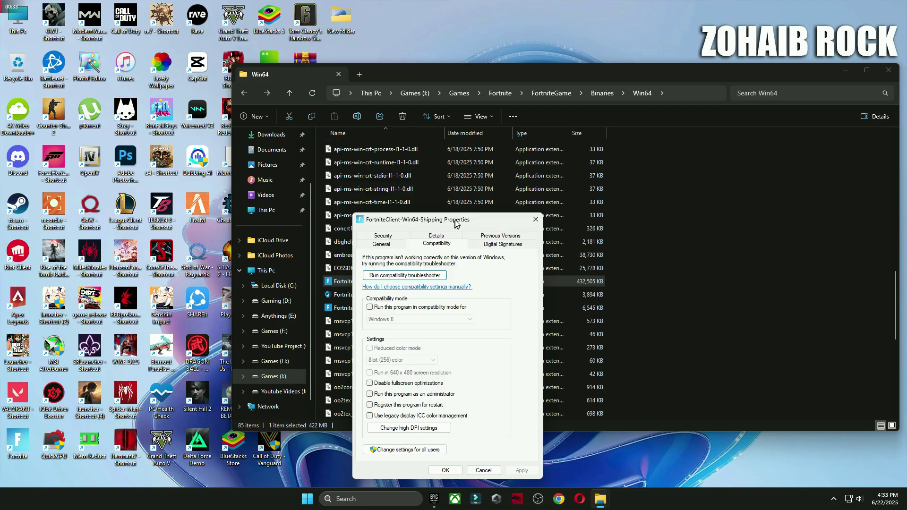
{"action": "left_click_drag", "start_coordinate": [440, 225], "coordinate": [470, 159]}
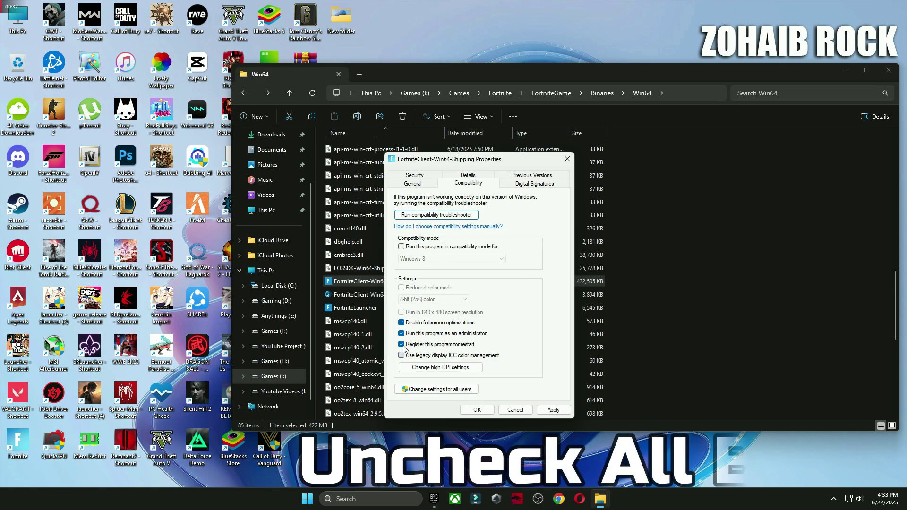
Override FortniteClient-Win64-Shipping's high DPI scaling behavior with scaling performed by Application, and save its properties.
{"action": "left_click", "coordinate": [440, 367]}
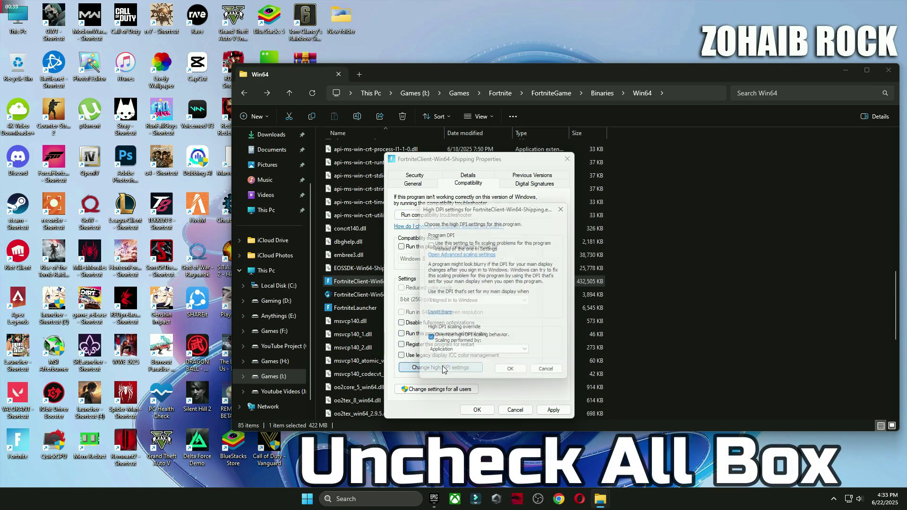
{"action": "left_click", "coordinate": [429, 341]}
{"action": "left_click", "coordinate": [453, 354]}
{"action": "left_click", "coordinate": [453, 363]}
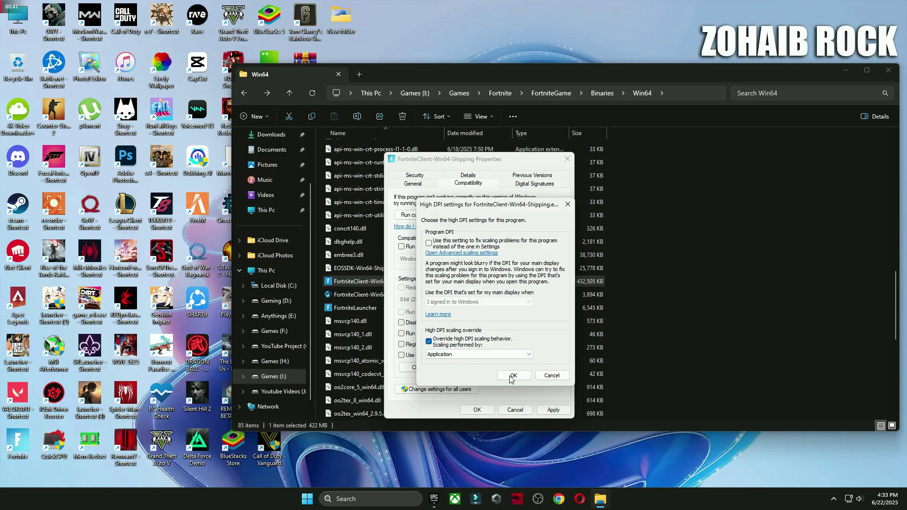
{"action": "left_click", "coordinate": [514, 376]}
{"action": "left_click", "coordinate": [483, 411]}
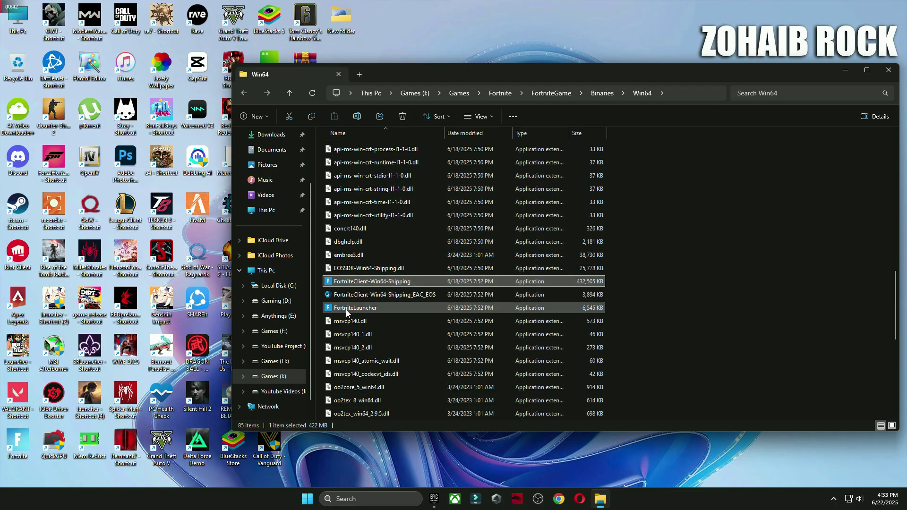
Open the compatibility properties of FortniteLauncher and clear all the checkboxes in its Settings group.
{"action": "right_click", "coordinate": [345, 310]}
{"action": "left_click", "coordinate": [376, 291]}
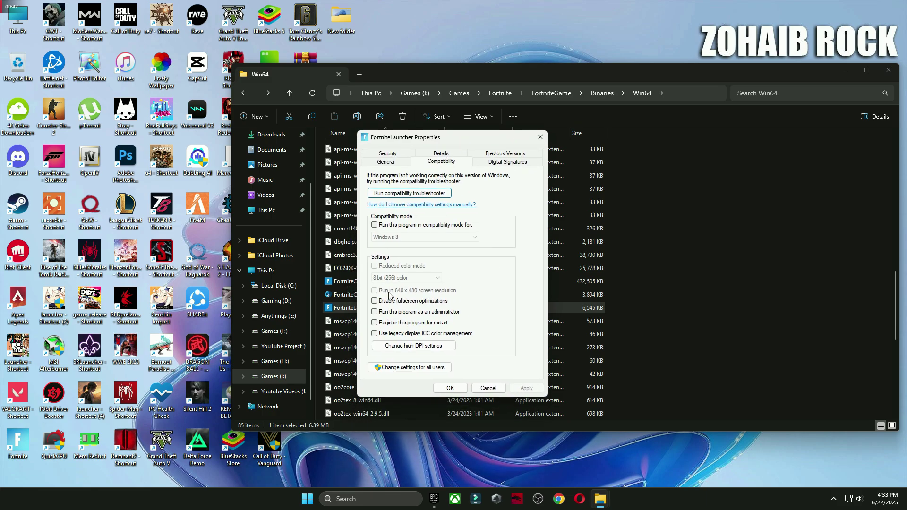
{"action": "left_click", "coordinate": [375, 312]}
{"action": "left_click", "coordinate": [375, 323]}
{"action": "left_click", "coordinate": [376, 333]}
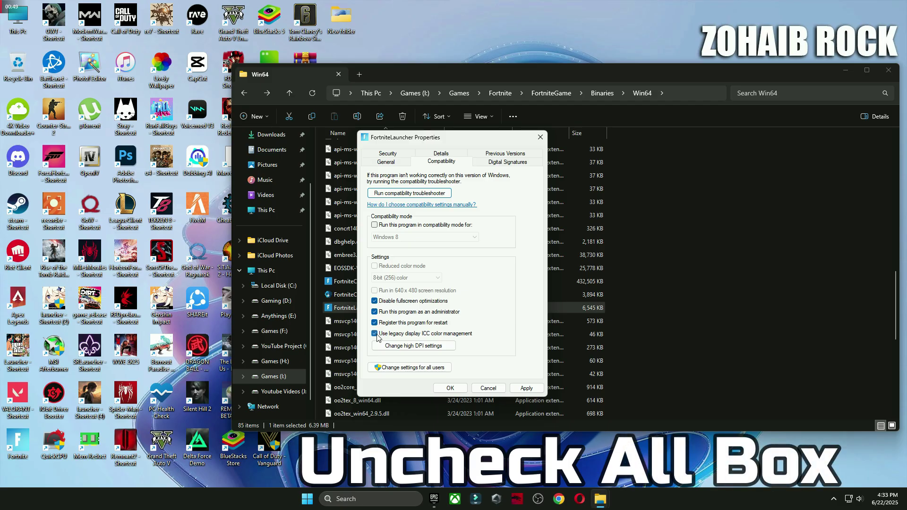
Override FortniteLauncher's high DPI scaling behavior with scaling performed by Application, save its properties and close the Win64 folder.
{"action": "left_click", "coordinate": [409, 347]}
{"action": "left_click", "coordinate": [410, 325]}
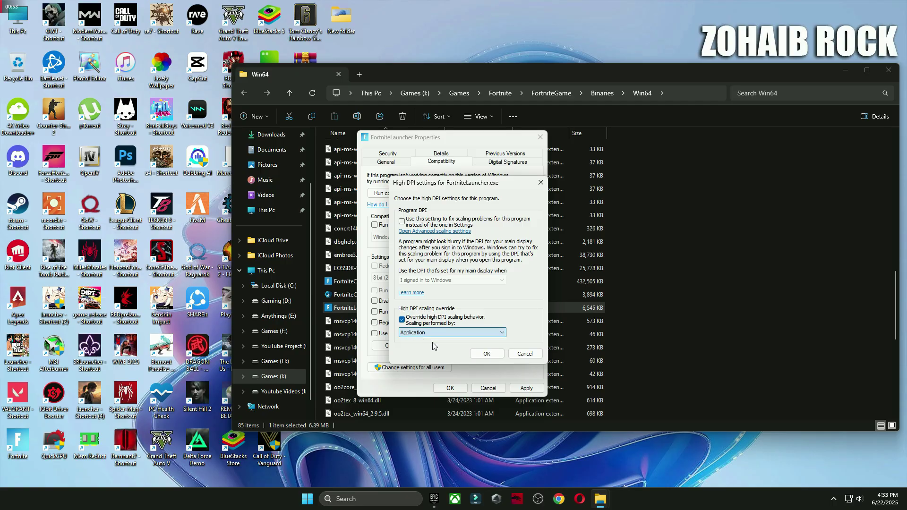
{"action": "left_click", "coordinate": [487, 354]}
{"action": "left_click", "coordinate": [452, 389]}
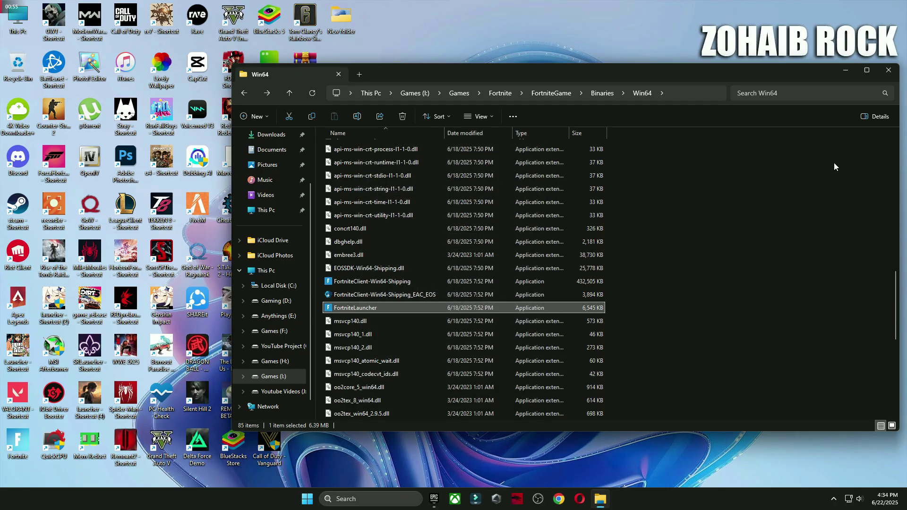
{"action": "left_click", "coordinate": [889, 70]}
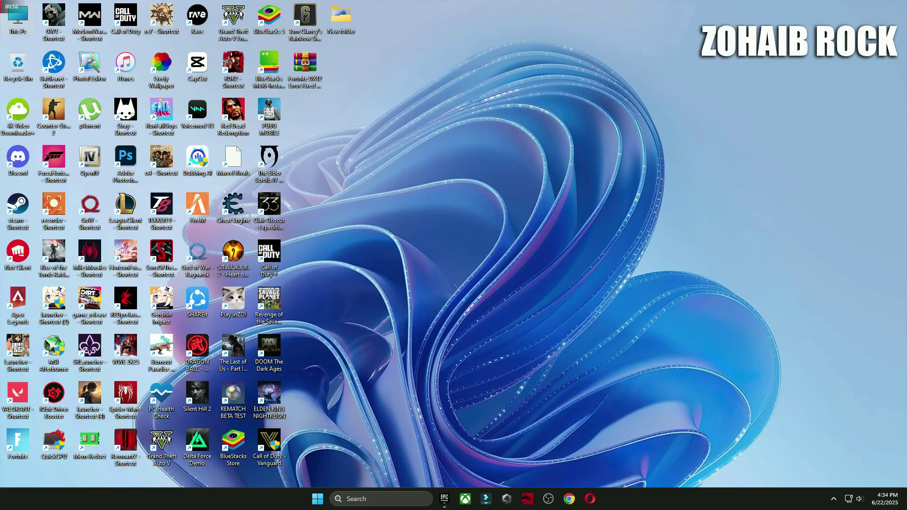
Open the AppData folder by executing appdata from the Run dialog.
{"action": "left_click", "coordinate": [368, 504]}
{"action": "type", "text": "ru"}
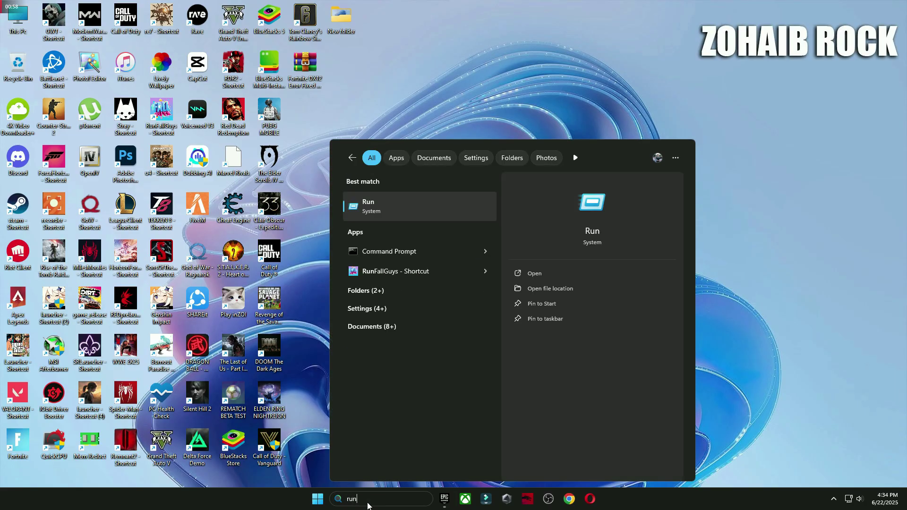
{"action": "type", "text": "n"}
{"action": "left_click", "coordinate": [369, 207]}
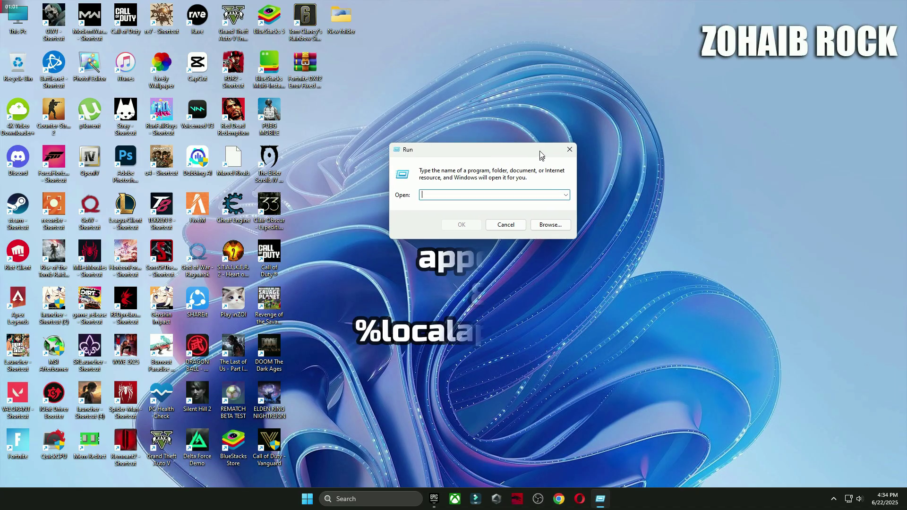
{"action": "left_click_drag", "start_coordinate": [542, 155], "coordinate": [540, 145]}
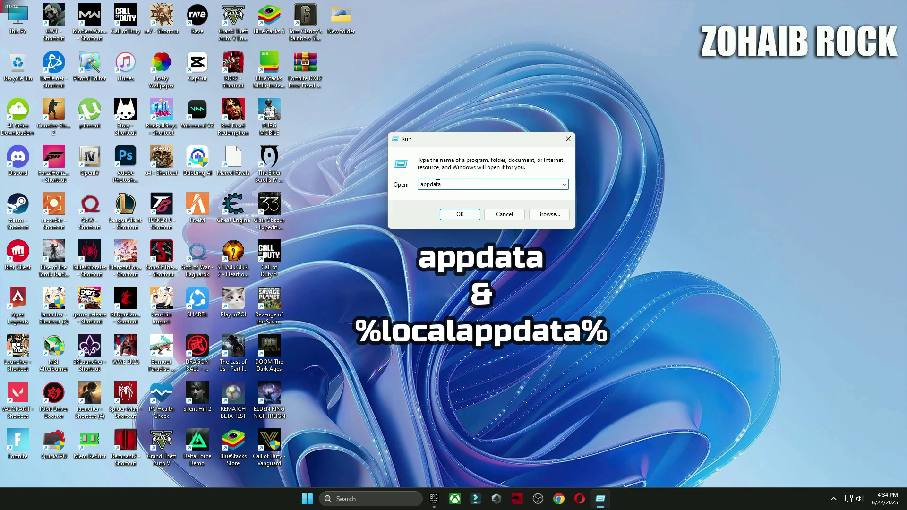
{"action": "left_click", "coordinate": [460, 214]}
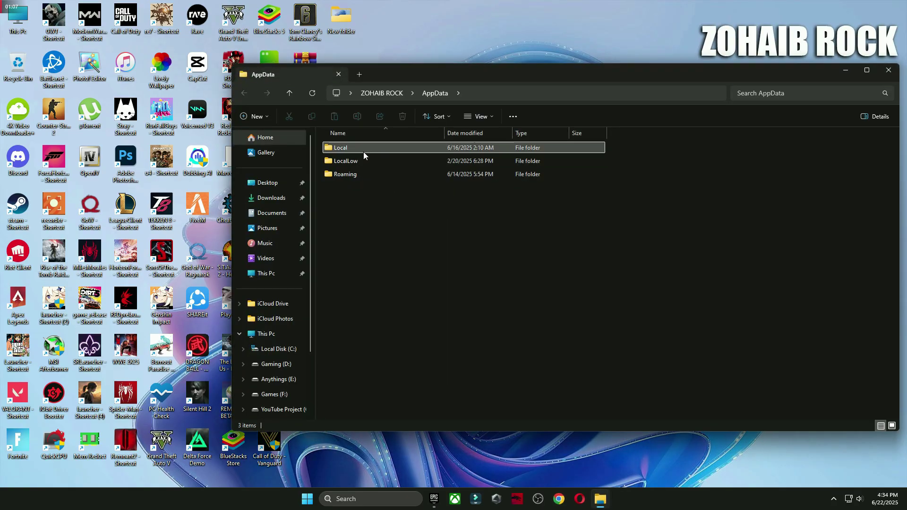
Open the WindowsClient folder inside Local, FortniteGame, Saved, Config.
{"action": "double_click", "coordinate": [364, 152]}
{"action": "scroll", "coordinate": [362, 152], "scroll_direction": "down", "scroll_amount": 10}
{"action": "double_click", "coordinate": [362, 169]}
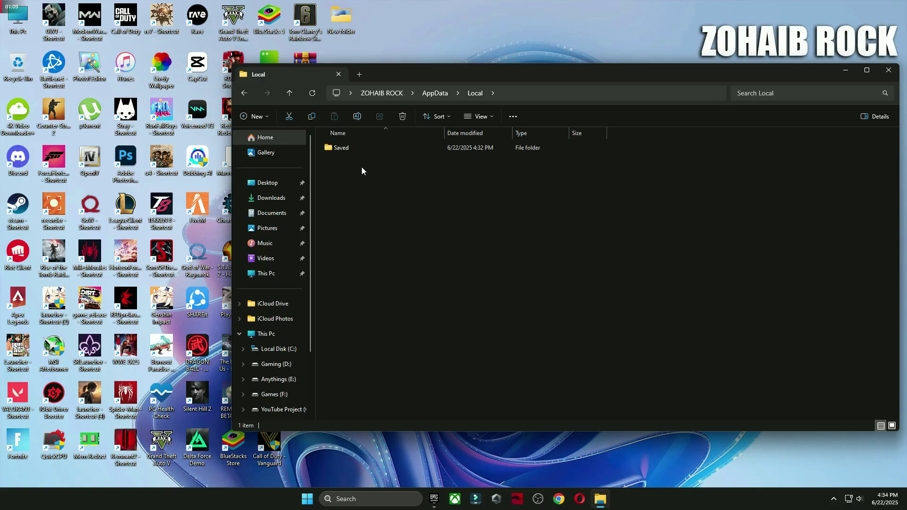
{"action": "double_click", "coordinate": [360, 148]}
{"action": "double_click", "coordinate": [358, 160]}
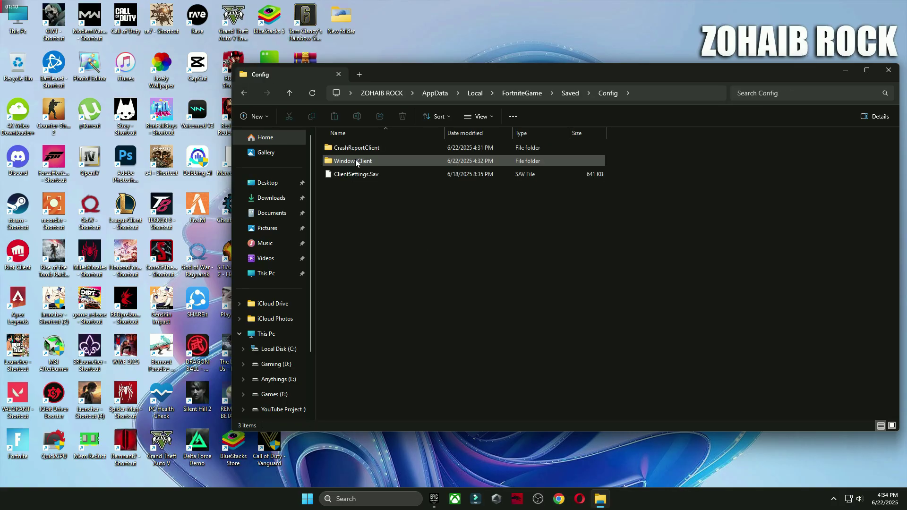
{"action": "left_click", "coordinate": [364, 161]}
{"action": "double_click", "coordinate": [364, 161]}
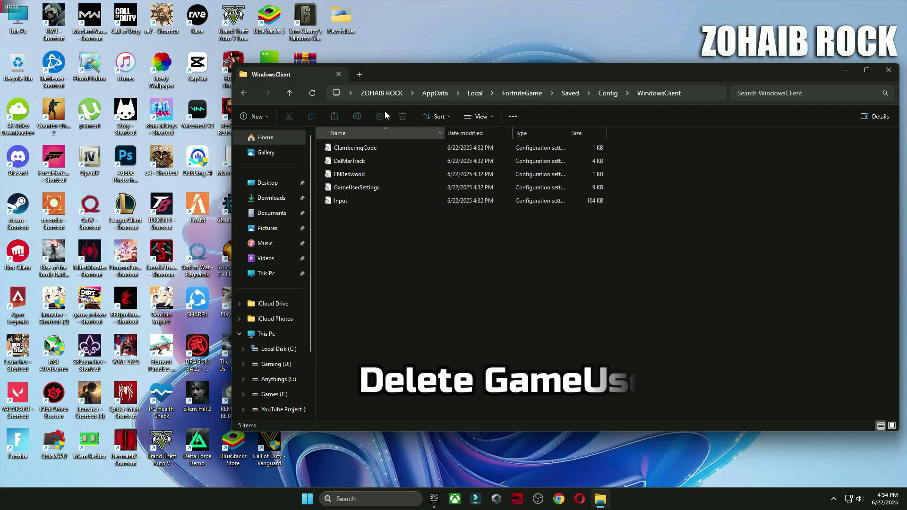
Delete all configuration files in the WindowsClient folder, including GameUserSettings, and return to the Config folder.
{"action": "left_click_drag", "start_coordinate": [498, 294], "coordinate": [358, 140]}
{"action": "left_click", "coordinate": [402, 117]}
{"action": "key", "text": "alt+Left"}
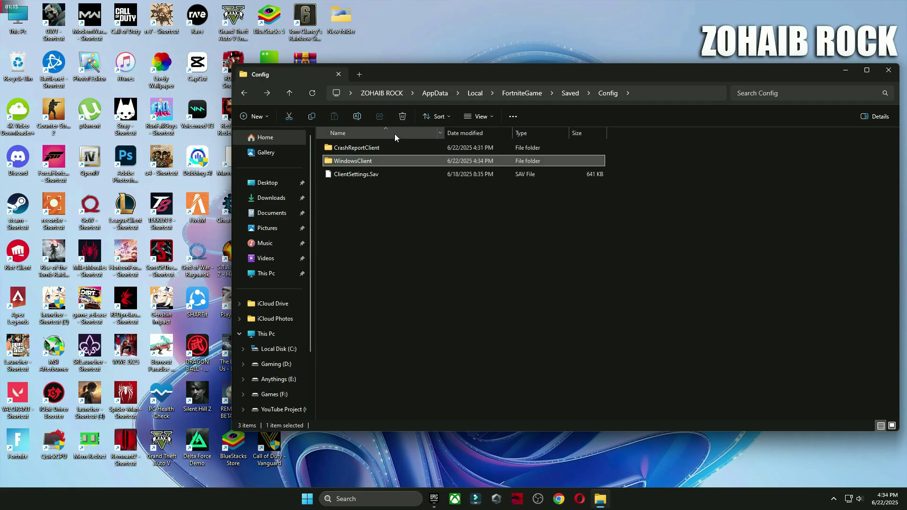
Empty the CrashReportClient folder and inspect the Crashes folder under Saved for leftover files.
{"action": "double_click", "coordinate": [359, 148]}
{"action": "key", "text": "alt+Left"}
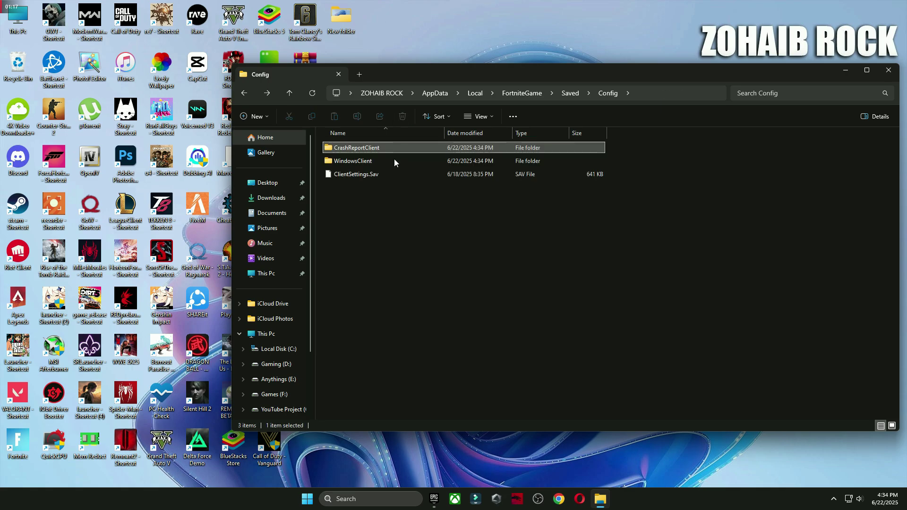
{"action": "key", "text": "alt+Left"}
{"action": "double_click", "coordinate": [350, 176]}
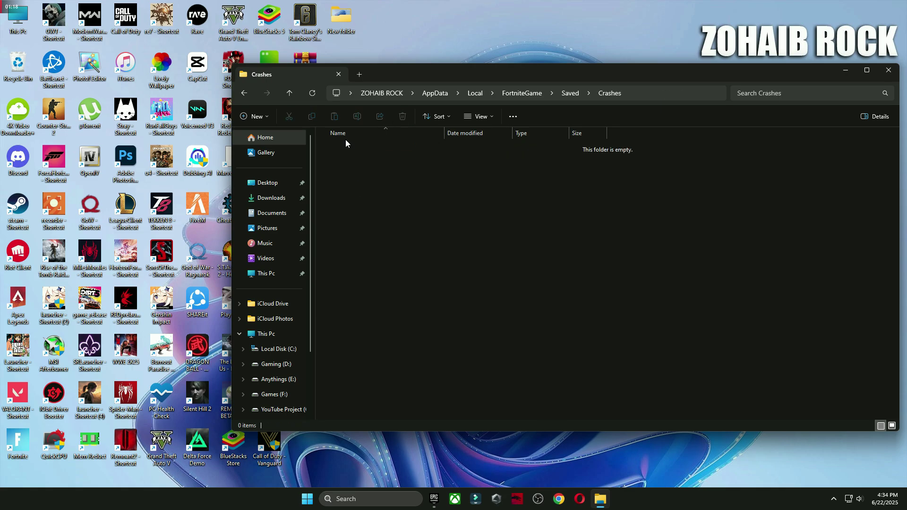
Return to the Local folder and open the Cache folder inside EpicGamesLauncher, Saved, webcache_4430.
{"action": "key", "text": "alt+Left"}
{"action": "key", "text": "alt+Left"}
{"action": "key", "text": "alt+Left"}
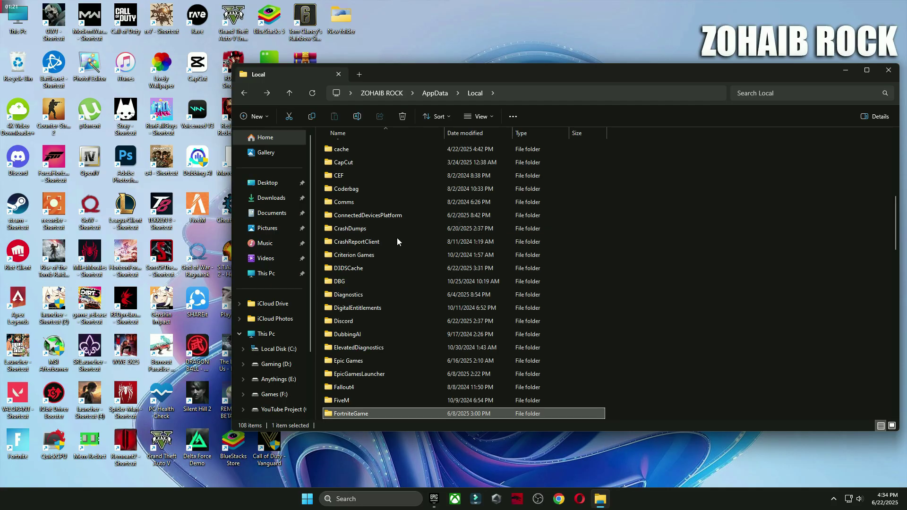
{"action": "double_click", "coordinate": [366, 374]}
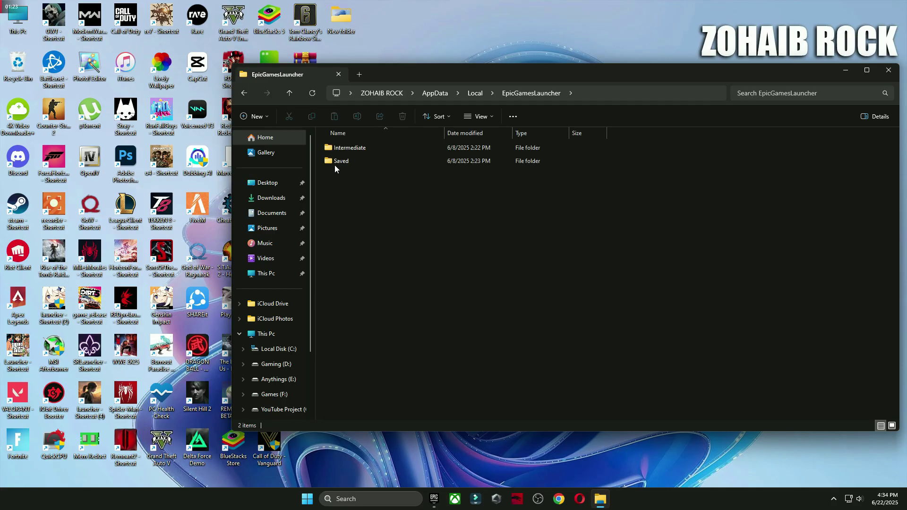
{"action": "double_click", "coordinate": [348, 163]}
{"action": "double_click", "coordinate": [362, 188]}
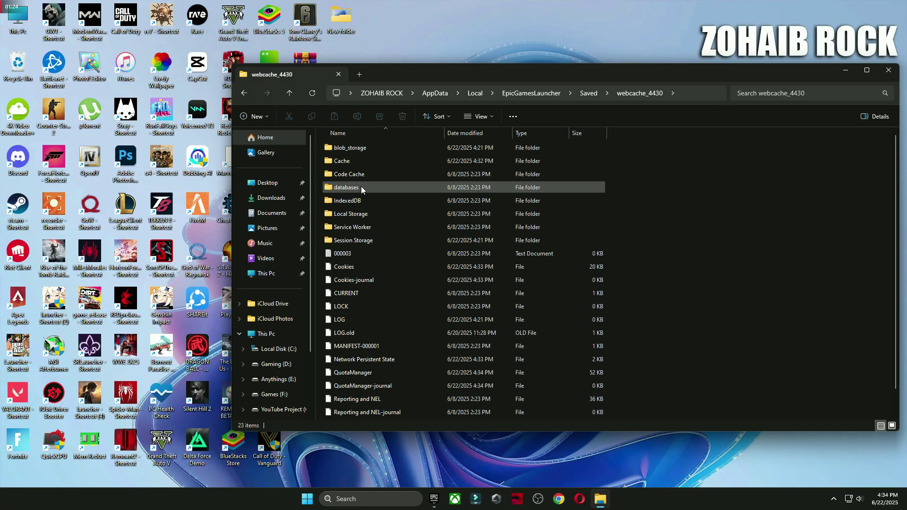
{"action": "double_click", "coordinate": [358, 161]}
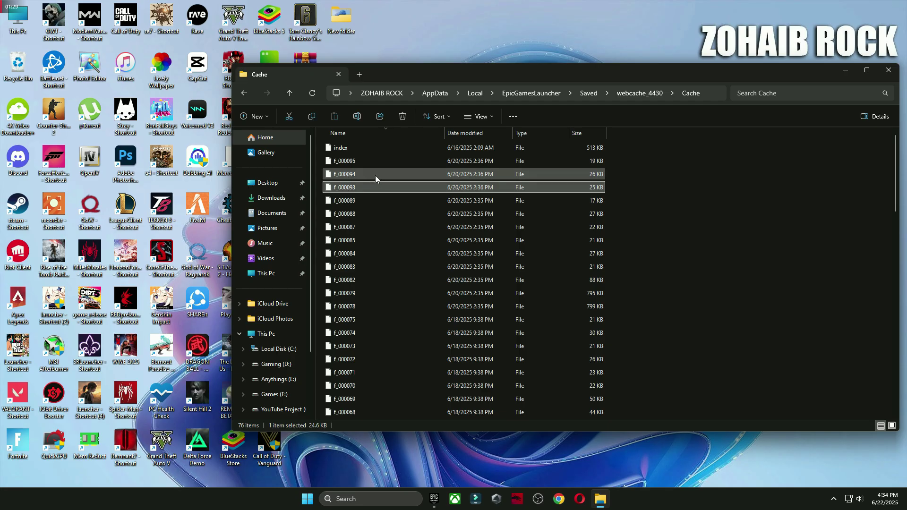
Delete all files in the Epic Games Launcher web cache, skip every file in use, and close the folder.
{"action": "key", "text": "ctrl+a"}
{"action": "left_click", "coordinate": [403, 116]}
{"action": "left_click", "coordinate": [401, 204]}
{"action": "left_click", "coordinate": [476, 216]}
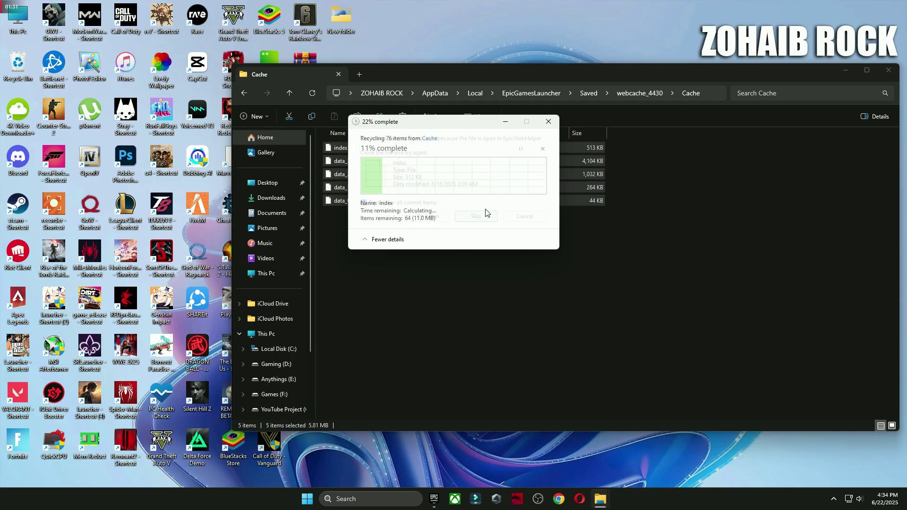
{"action": "left_click", "coordinate": [888, 71]}
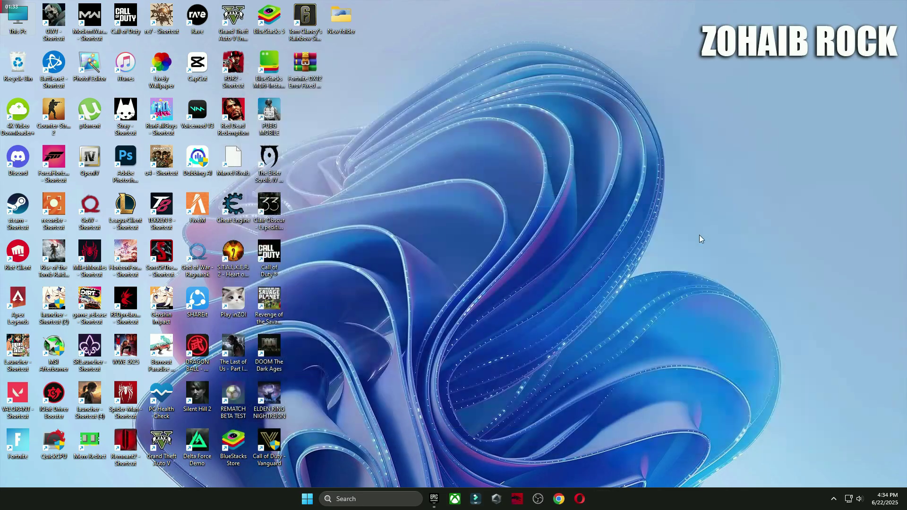
Open the user's Temp folder by executing %temp% from the Run dialog.
{"action": "left_click", "coordinate": [378, 499]}
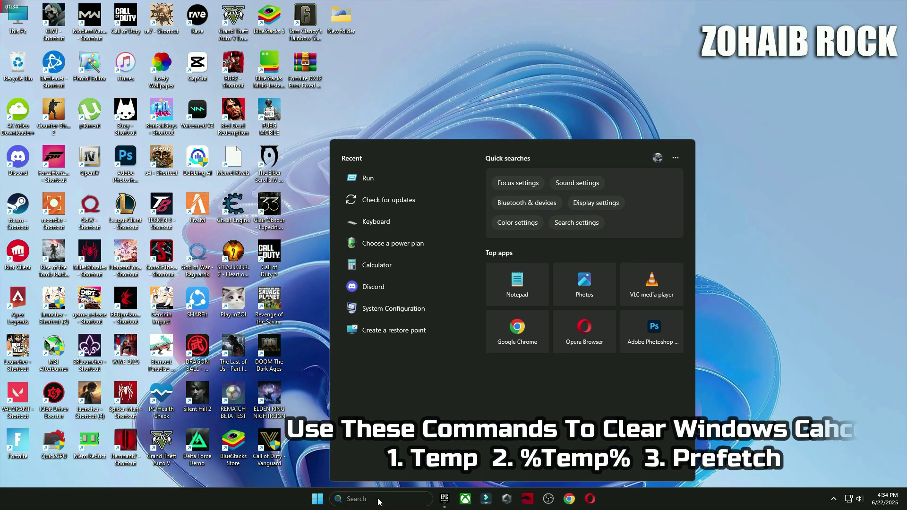
{"action": "type", "text": "run"}
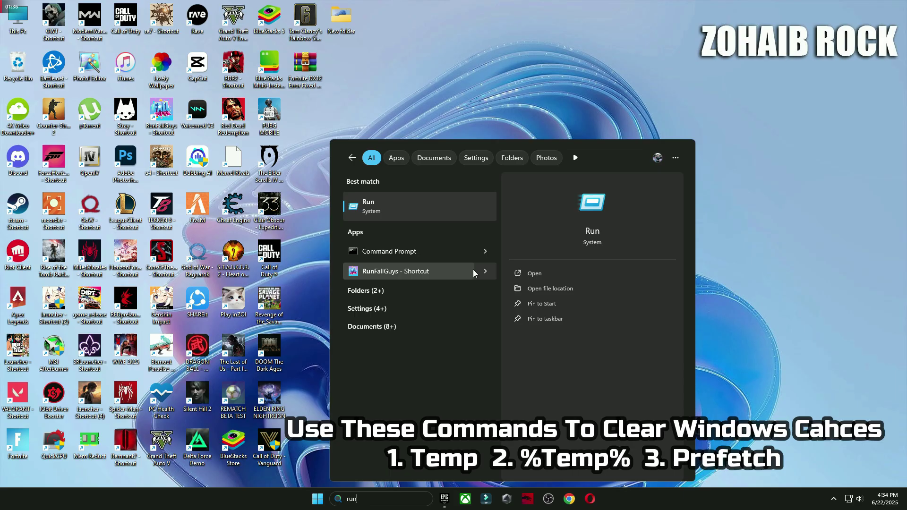
{"action": "left_click", "coordinate": [435, 209]}
{"action": "left_click_drag", "start_coordinate": [175, 384], "coordinate": [552, 156]}
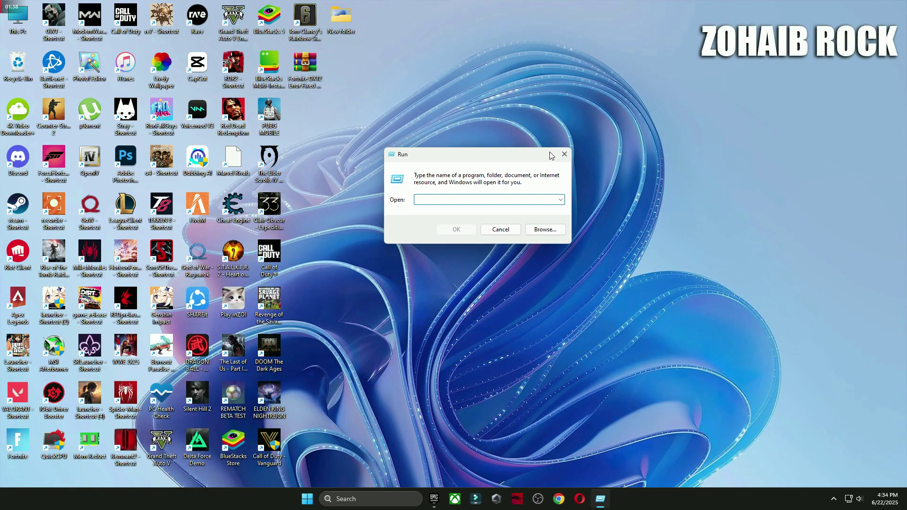
{"action": "type", "text": "%temp%"}
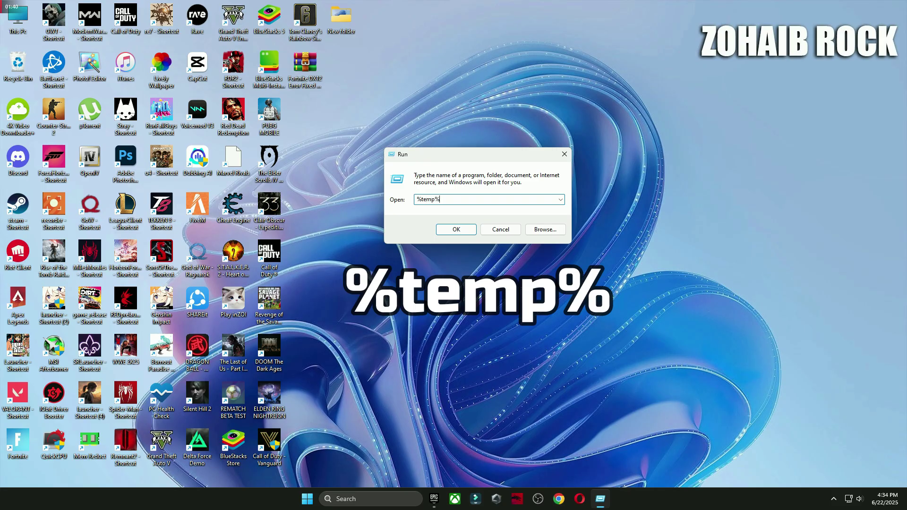
{"action": "left_click", "coordinate": [455, 228]}
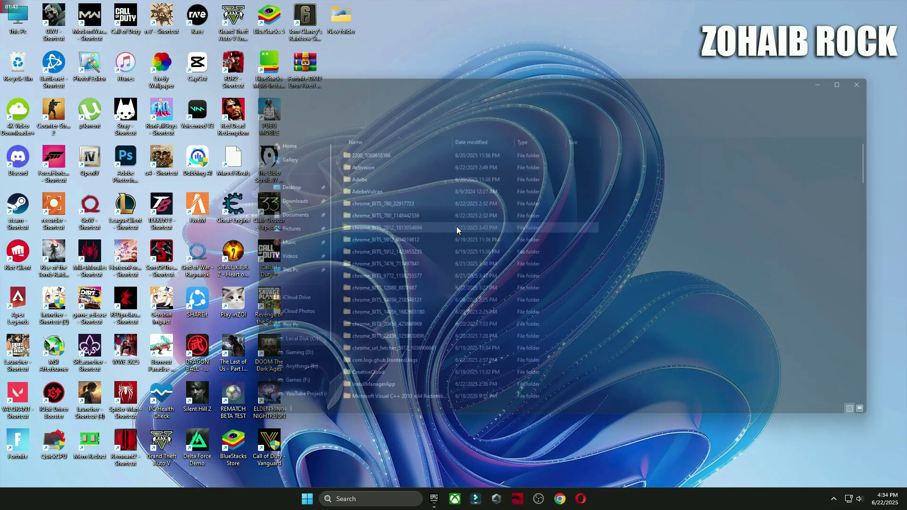
Delete everything in the Temp folder, skip what cannot be removed, and close the folder window.
{"action": "key", "text": "ctrl+a"}
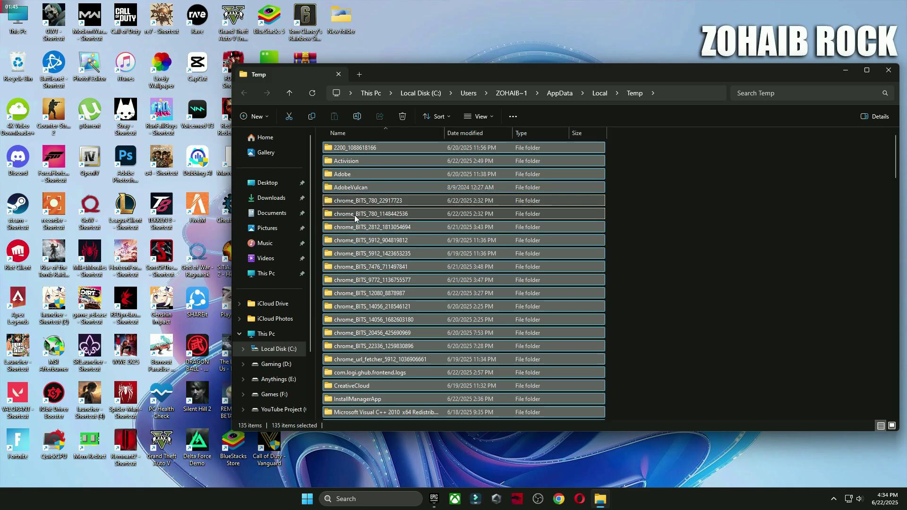
{"action": "key", "text": "Delete"}
{"action": "left_click", "coordinate": [479, 223]}
{"action": "left_click", "coordinate": [888, 70]}
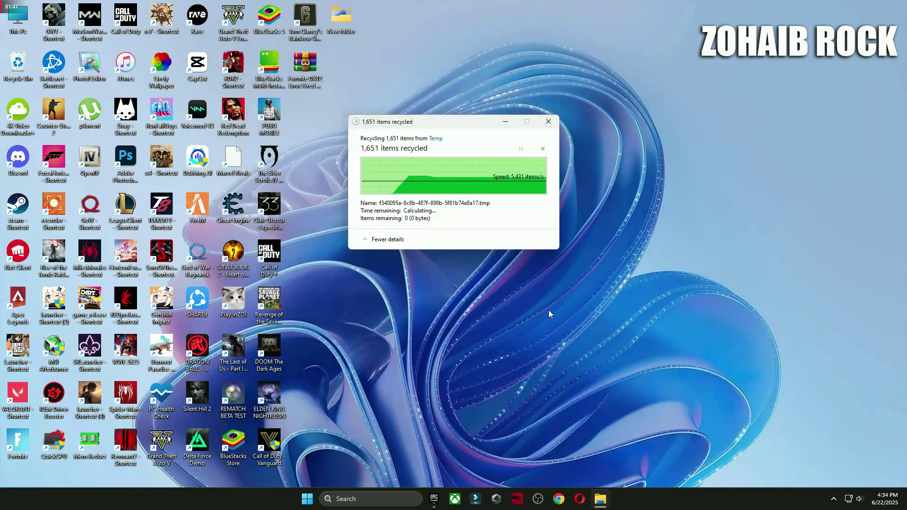
Open the Windows Prefetch folder by executing prefetch from the Run dialog and grant access to it.
{"action": "left_click", "coordinate": [370, 499]}
{"action": "type", "text": "run"}
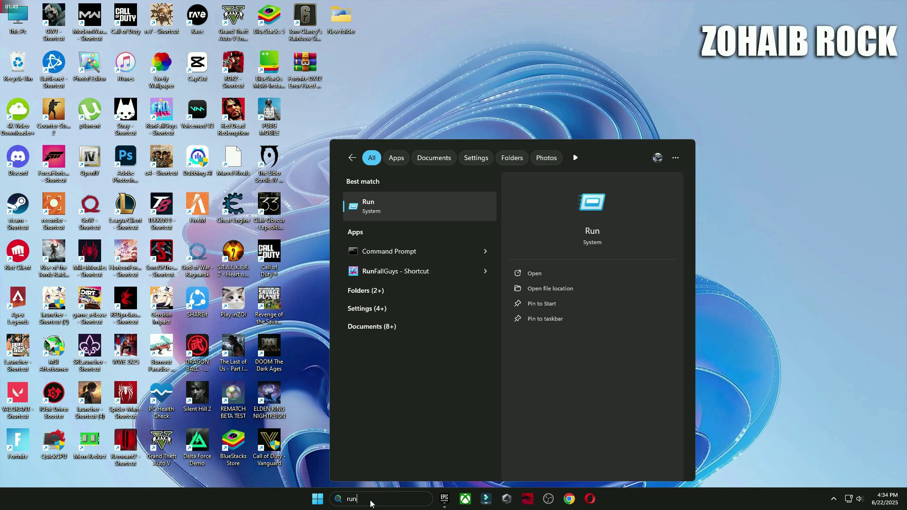
{"action": "left_click", "coordinate": [401, 211]}
{"action": "left_click_drag", "start_coordinate": [149, 395], "coordinate": [532, 142]}
{"action": "type", "text": "prefe"}
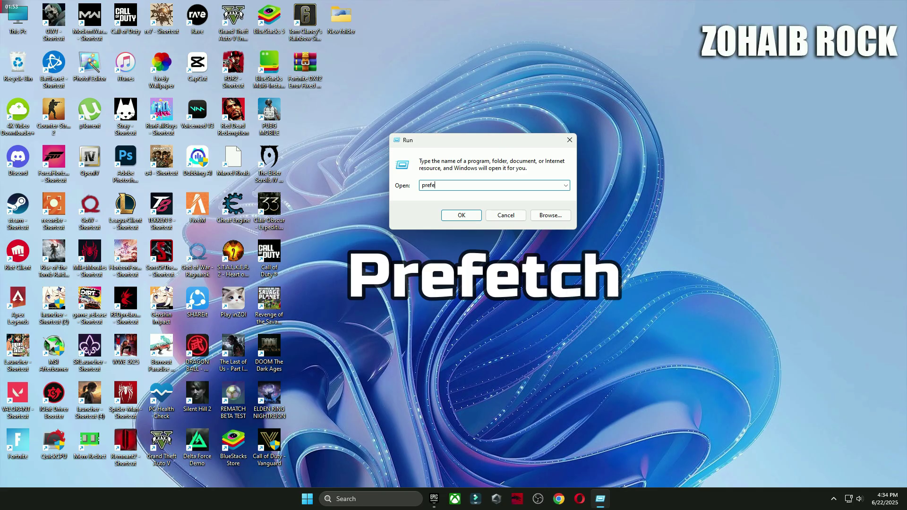
{"action": "type", "text": "tch"}
{"action": "left_click", "coordinate": [480, 215]}
{"action": "left_click", "coordinate": [463, 259]}
Delete all files in the Prefetch folder, skip every file in use, and close the folder.
{"action": "left_click", "coordinate": [374, 188]}
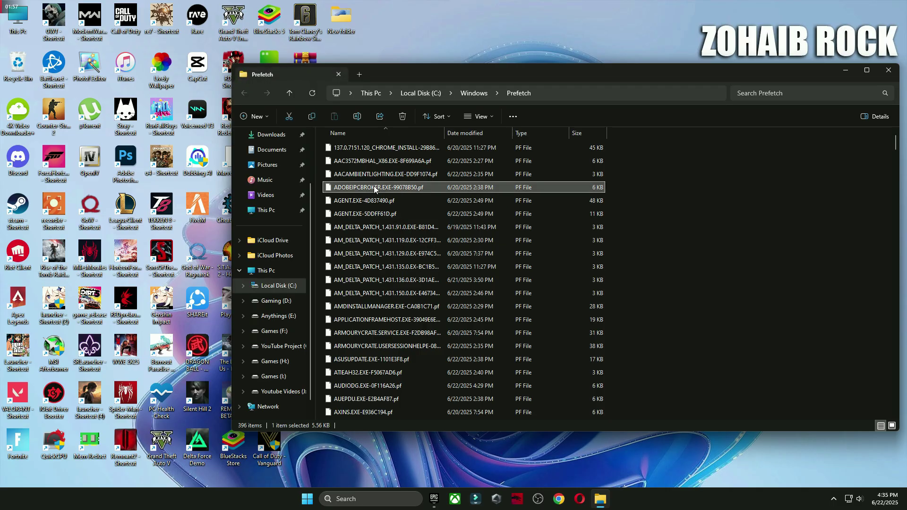
{"action": "key", "text": "ctrl+a"}
{"action": "key", "text": "Delete"}
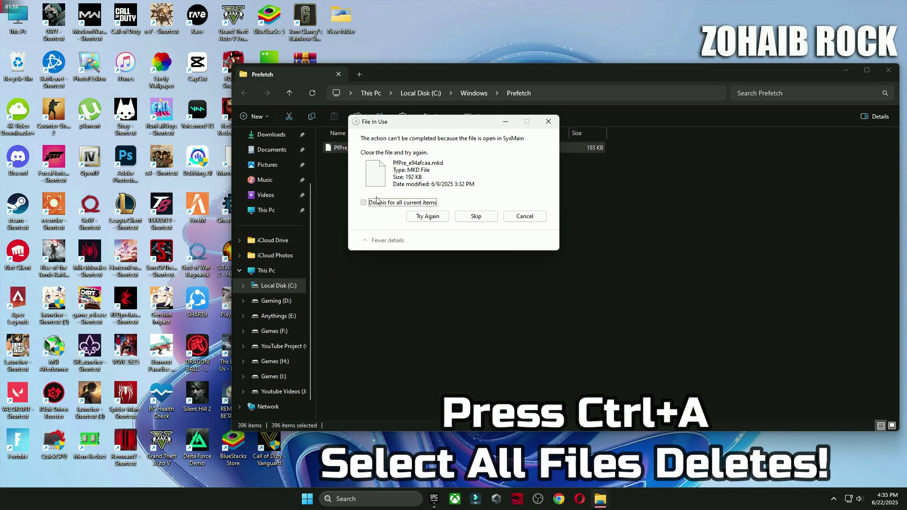
{"action": "left_click", "coordinate": [363, 202]}
{"action": "left_click", "coordinate": [475, 216]}
{"action": "left_click", "coordinate": [889, 69]}
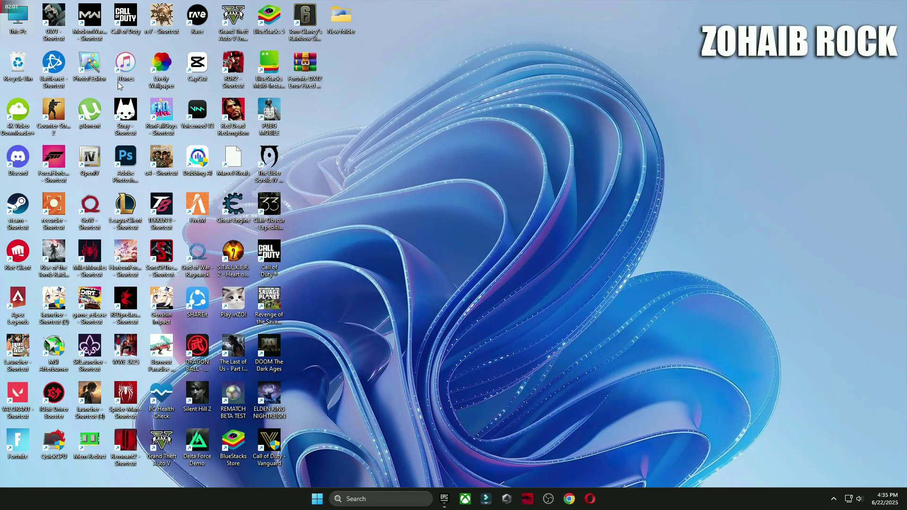
Empty the Recycle Bin and confirm the permanent deletion.
{"action": "right_click", "coordinate": [14, 63]}
{"action": "left_click", "coordinate": [48, 105]}
{"action": "left_click", "coordinate": [491, 257]}
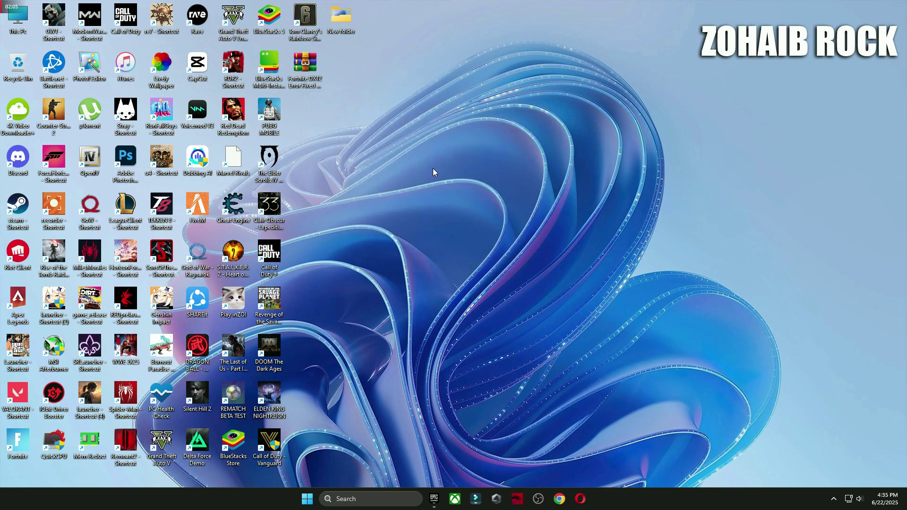
Extract the Fortnite DX12 Error Fixed Pack archive into its own folder on the desktop and open that folder.
{"action": "left_click", "coordinate": [319, 86]}
{"action": "left_click_drag", "start_coordinate": [488, 158], "coordinate": [488, 166]}
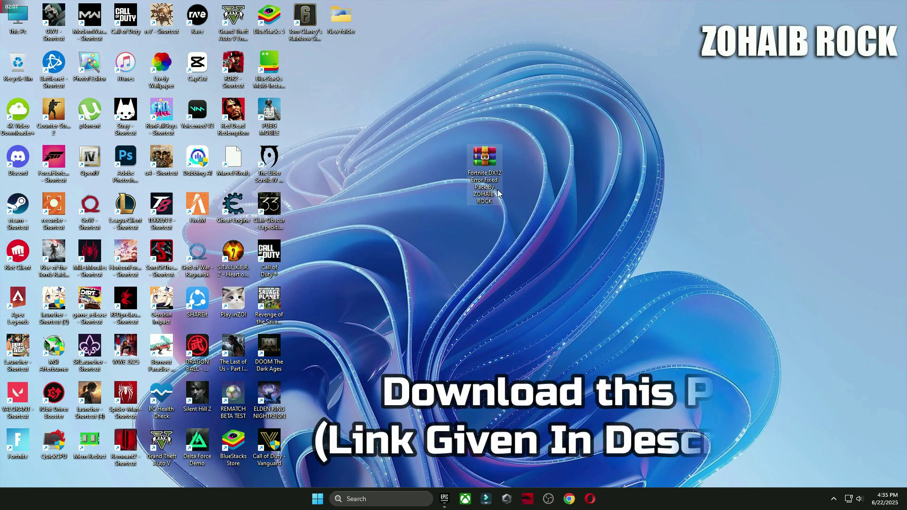
{"action": "right_click", "coordinate": [480, 165]}
{"action": "mouse_move", "coordinate": [512, 349]}
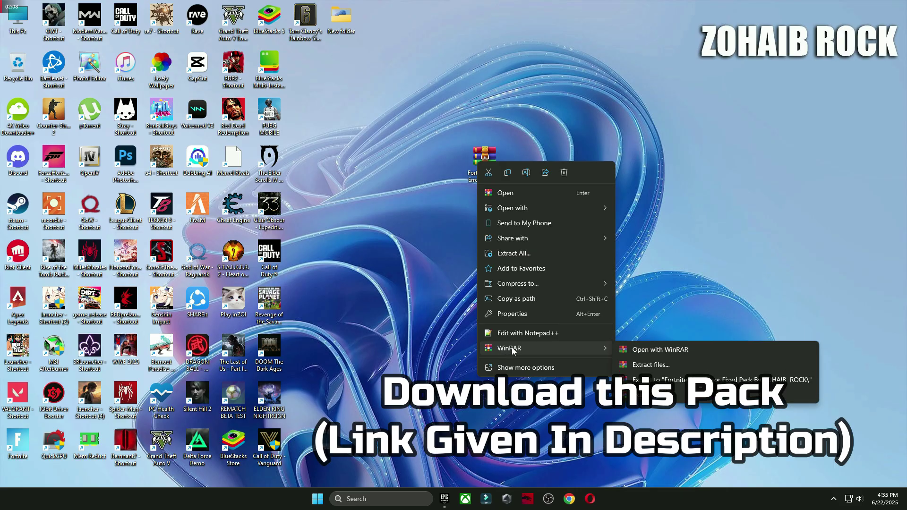
{"action": "left_click", "coordinate": [652, 380]}
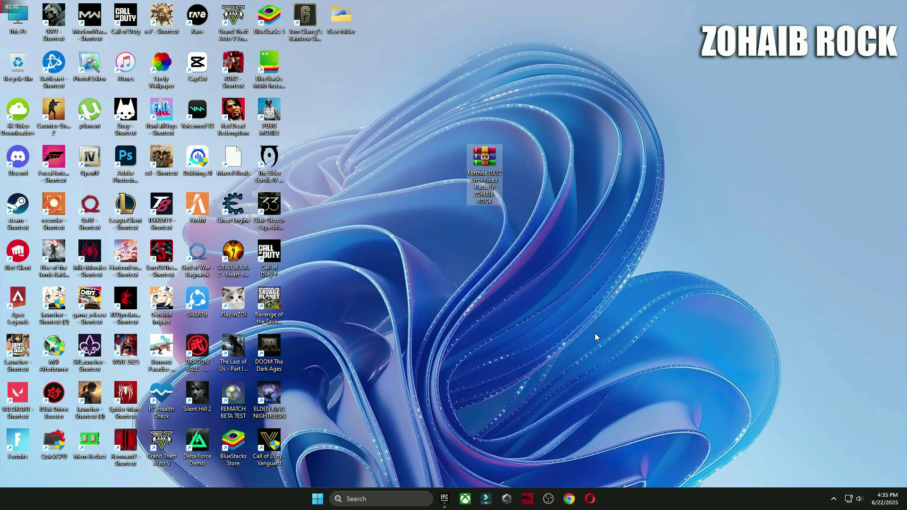
{"action": "left_click_drag", "start_coordinate": [310, 63], "coordinate": [518, 170]}
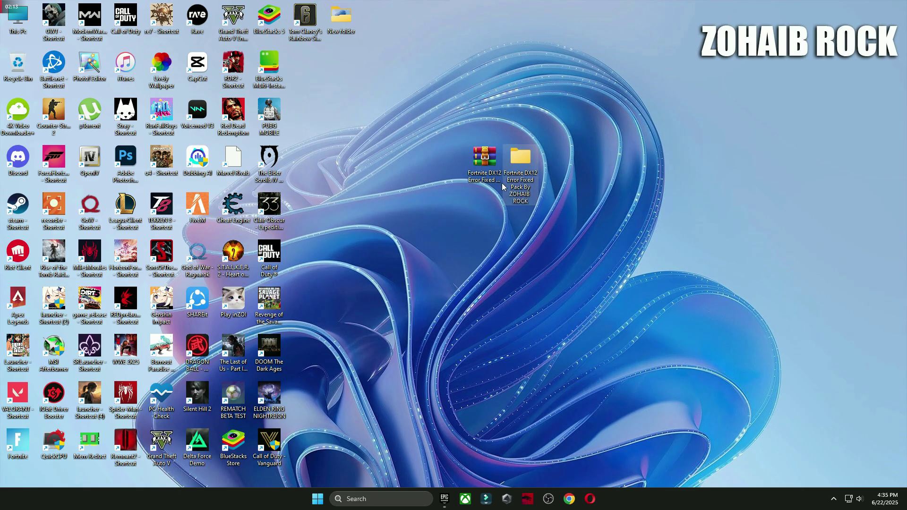
{"action": "double_click", "coordinate": [519, 175]}
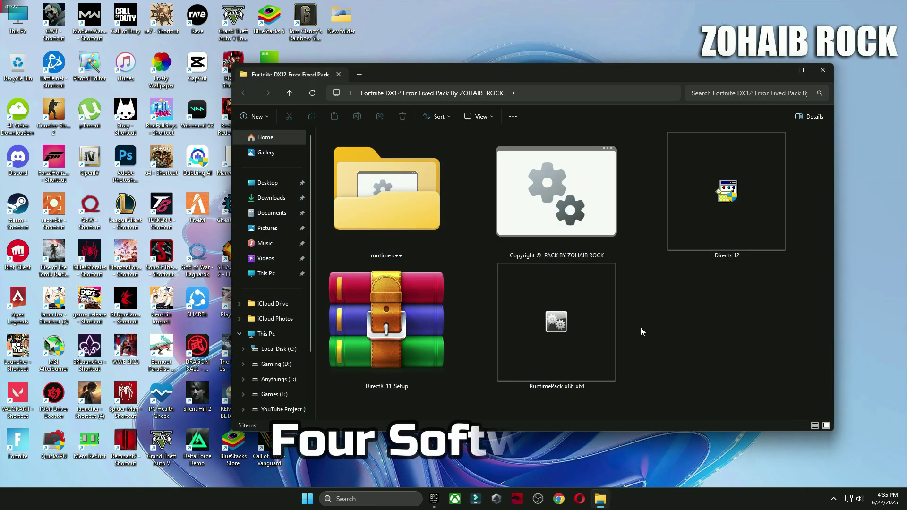
Launch DXSETUP.exe from the DirectX_11_Setup archive and allow it to make changes to the device.
{"action": "double_click", "coordinate": [387, 321]}
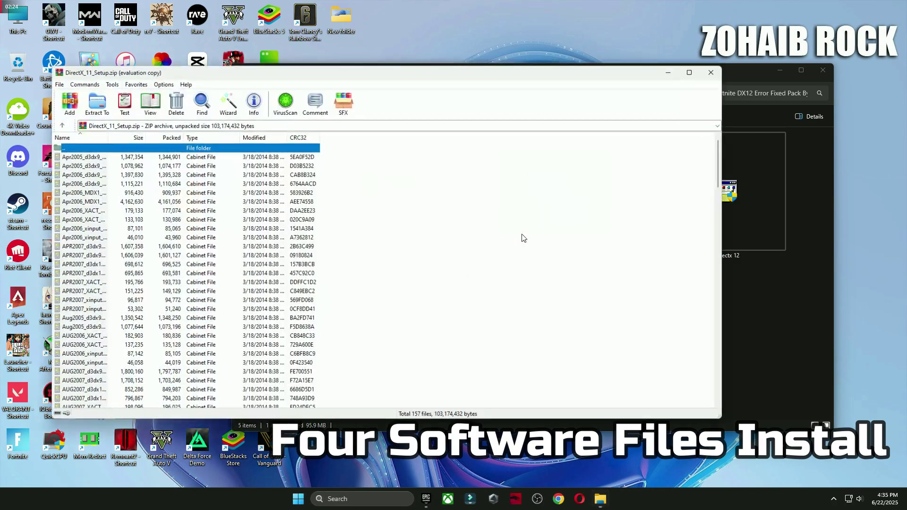
{"action": "scroll", "coordinate": [711, 250], "scroll_direction": "down", "scroll_amount": 20}
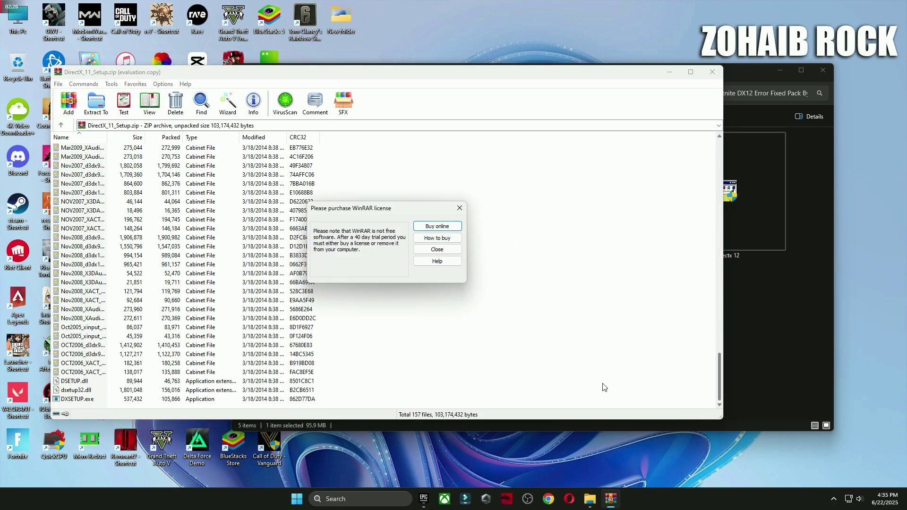
{"action": "left_click", "coordinate": [431, 250]}
{"action": "double_click", "coordinate": [92, 400]}
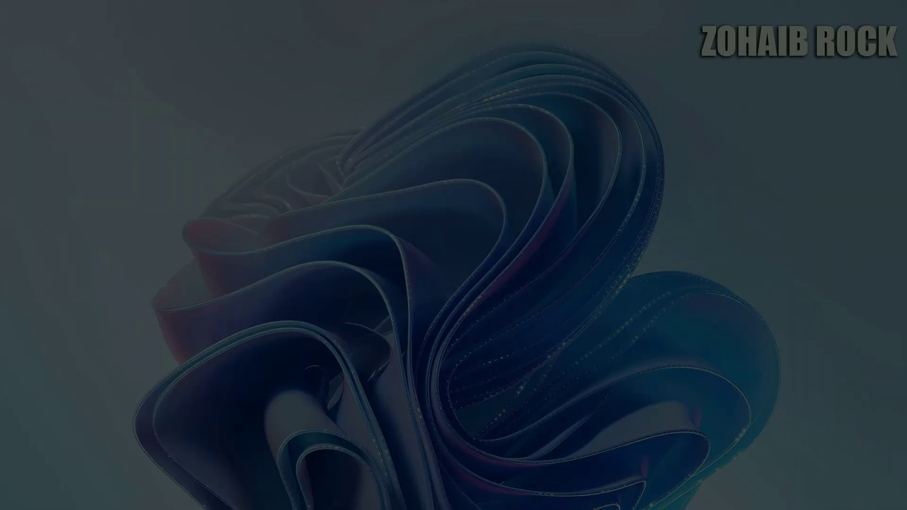
{"action": "left_click", "coordinate": [406, 329]}
Accept the DirectX license agreement, complete the component installation, and close the setup wizard and archive.
{"action": "left_click_drag", "start_coordinate": [195, 73], "coordinate": [534, 170]}
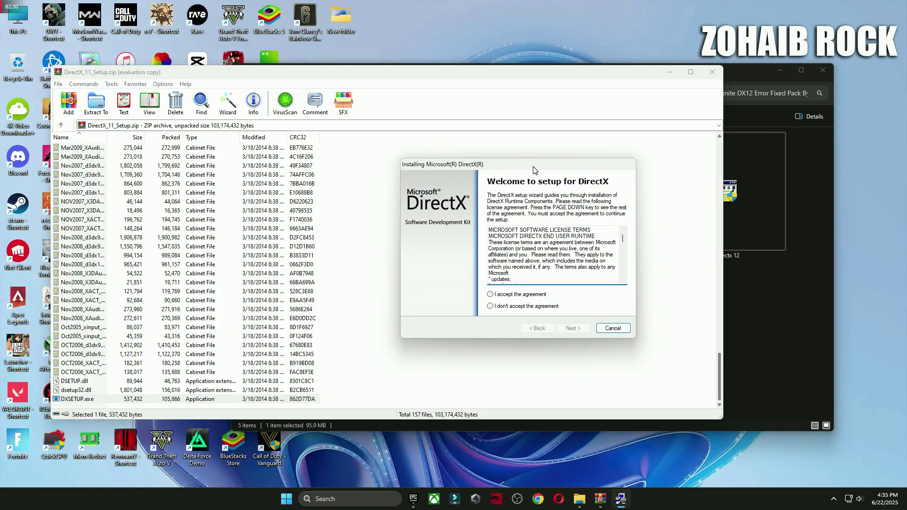
{"action": "left_click", "coordinate": [574, 328]}
{"action": "left_click", "coordinate": [573, 328]}
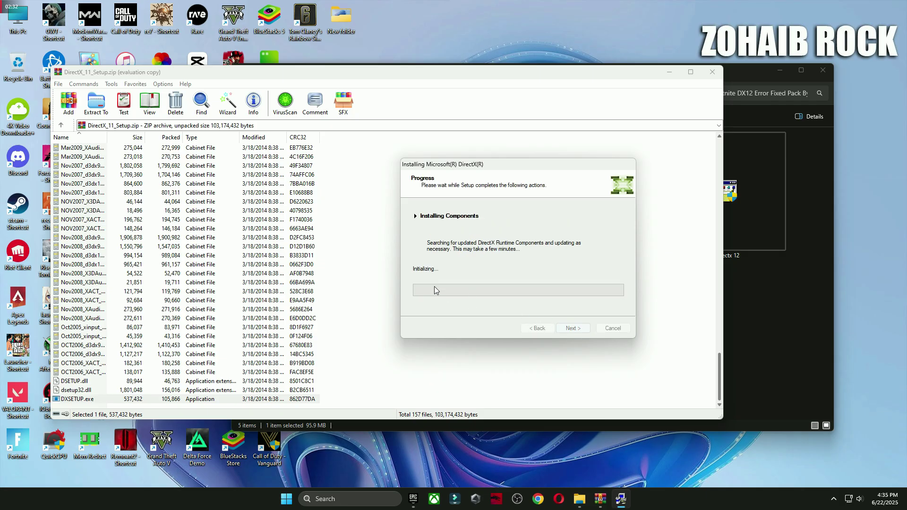
{"action": "mouse_move", "coordinate": [548, 166]}
{"action": "left_mouse_down"}
{"action": "mouse_move", "coordinate": [515, 150]}
{"action": "mouse_move", "coordinate": [494, 182]}
{"action": "mouse_move", "coordinate": [537, 176]}
{"action": "left_mouse_up"}
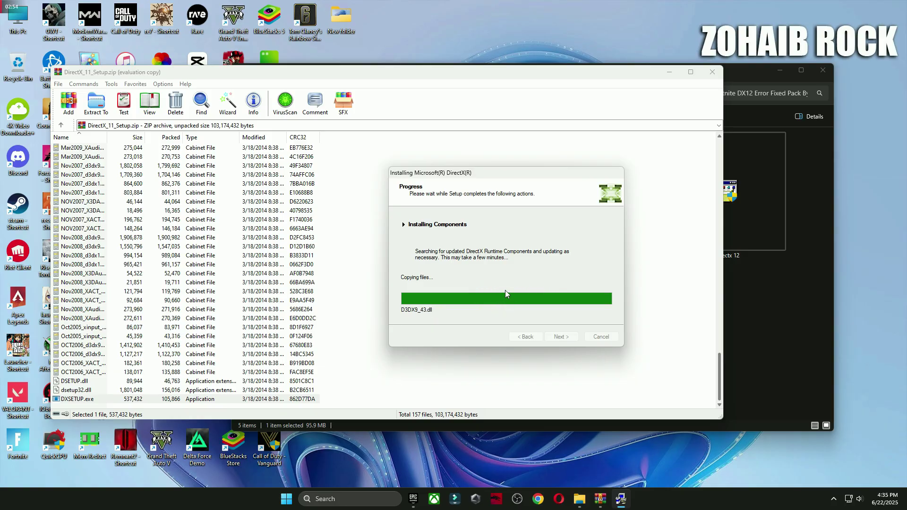
{"action": "left_click", "coordinate": [561, 338]}
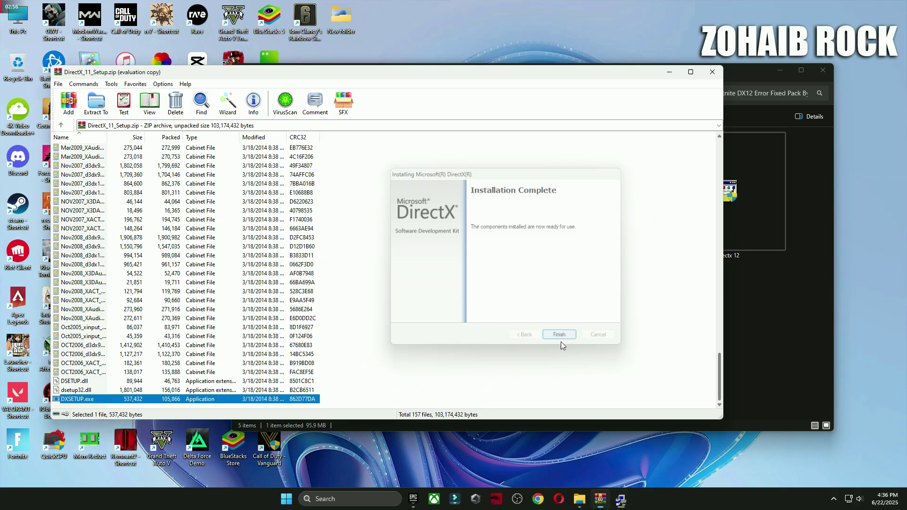
{"action": "left_click", "coordinate": [712, 71]}
Run the Directx 12 installer with administrator approval, accept the agreement, and start installing the runtime components.
{"action": "double_click", "coordinate": [726, 193]}
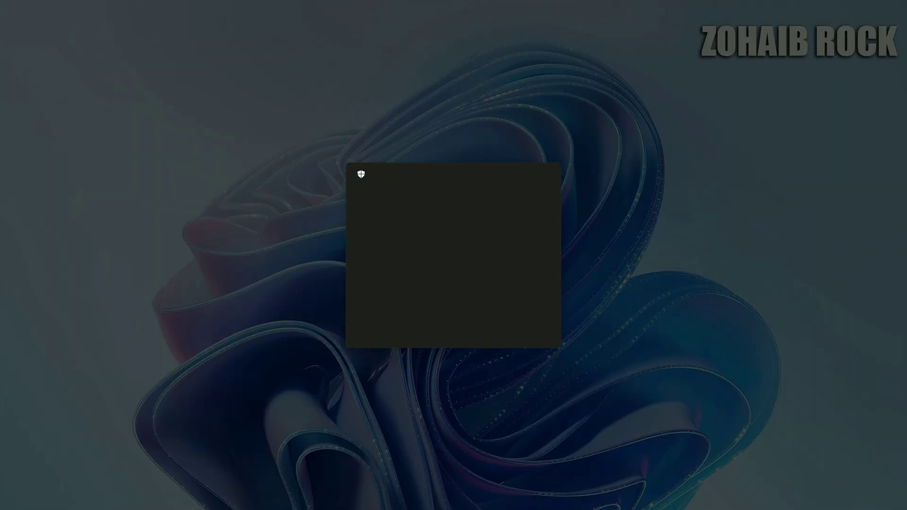
{"action": "key", "text": "alt+y"}
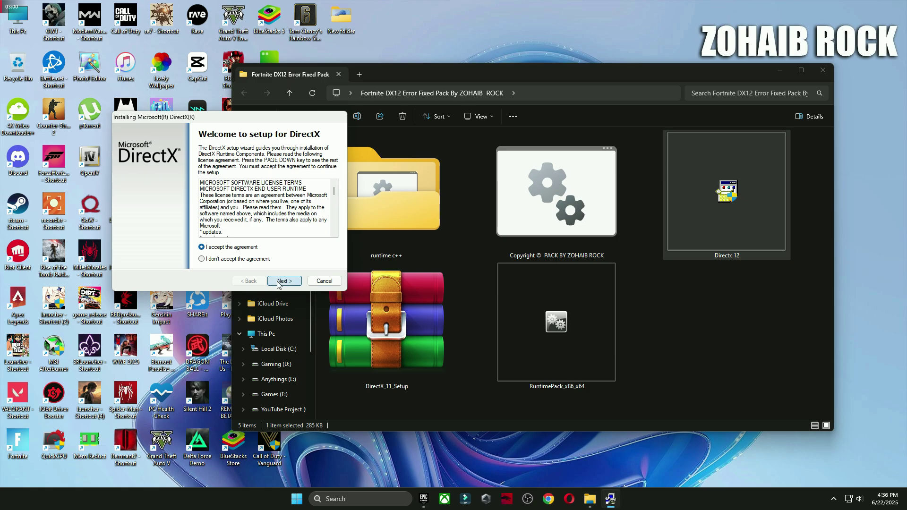
{"action": "left_click", "coordinate": [283, 281]}
{"action": "left_click", "coordinate": [284, 281]}
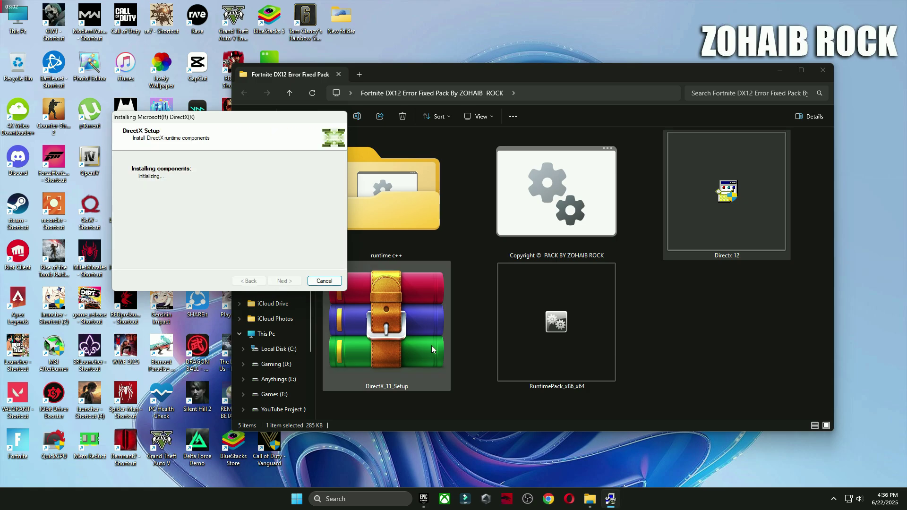
Run RuntimePack_x86_x64 with administrator approval and confirm the RuntimePack x86/x64 installation.
{"action": "left_click", "coordinate": [560, 353]}
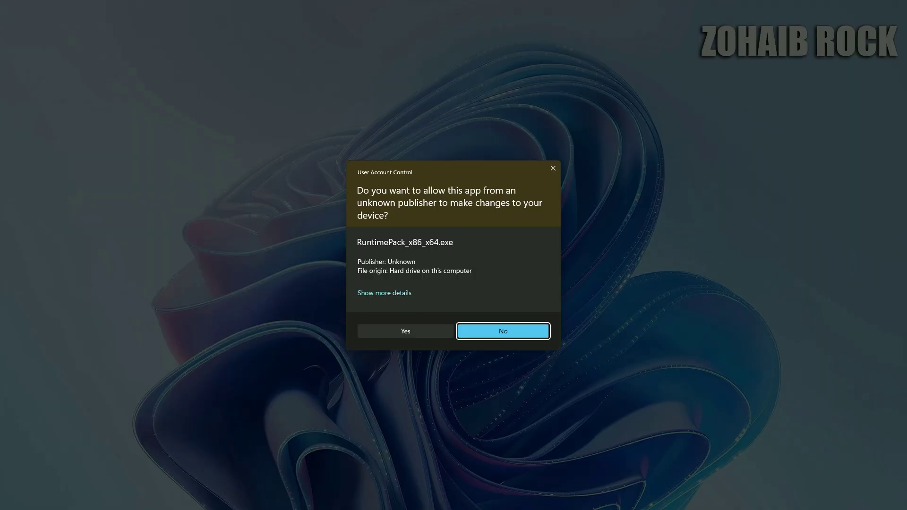
{"action": "left_click", "coordinate": [406, 330]}
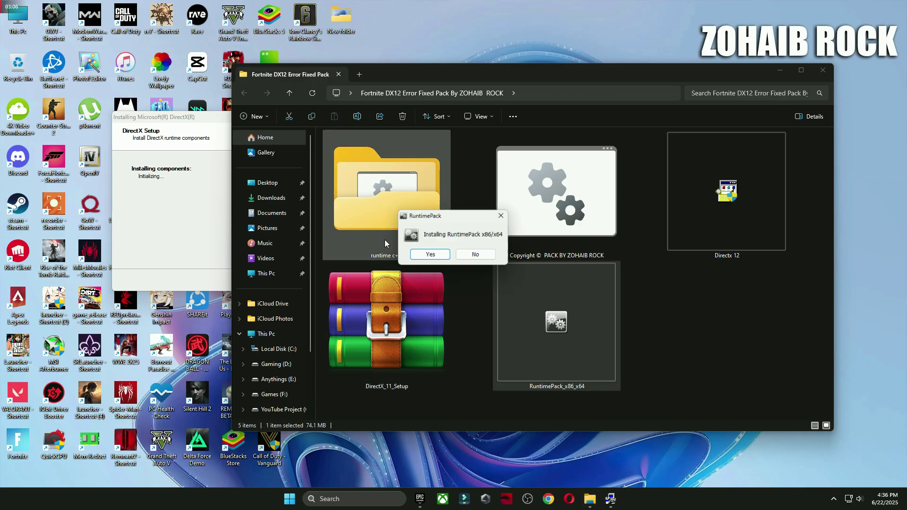
{"action": "left_click_drag", "start_coordinate": [447, 222], "coordinate": [709, 304]}
{"action": "left_click", "coordinate": [695, 332]}
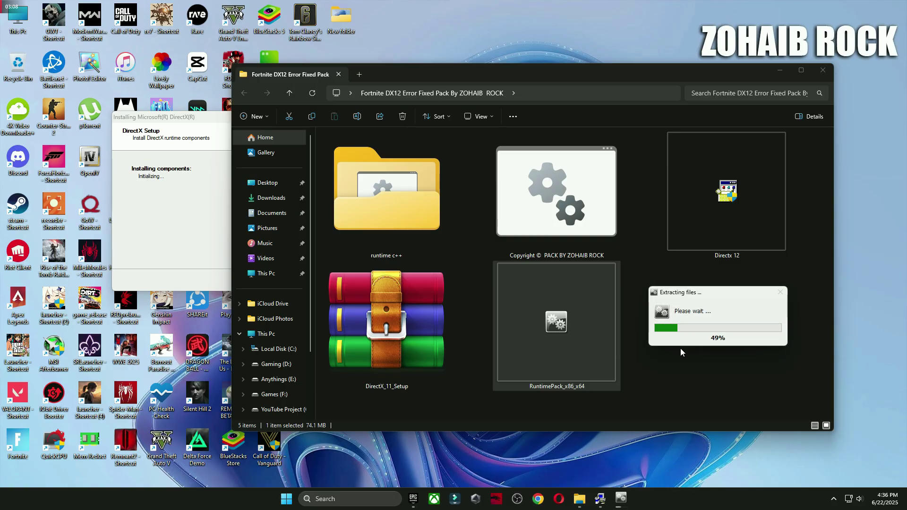
Start the Visual C++ All-In-One Runtimes installation from the runtime c++ folder and approve its first permission requests.
{"action": "double_click", "coordinate": [398, 216]}
{"action": "double_click", "coordinate": [345, 147]}
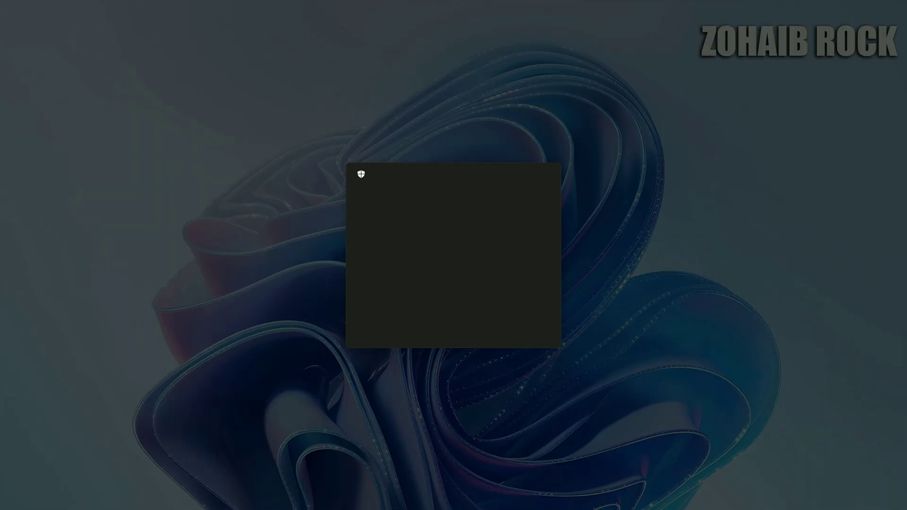
{"action": "left_click", "coordinate": [420, 331]}
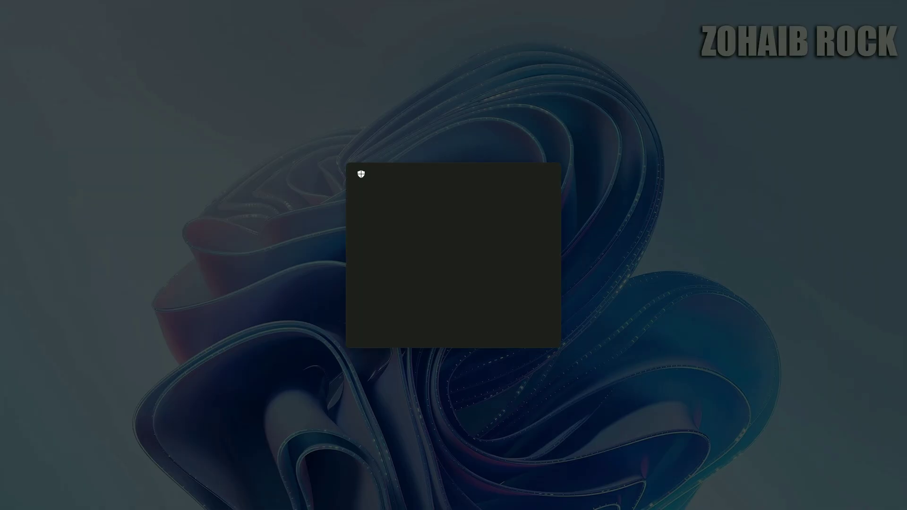
{"action": "left_click", "coordinate": [424, 330]}
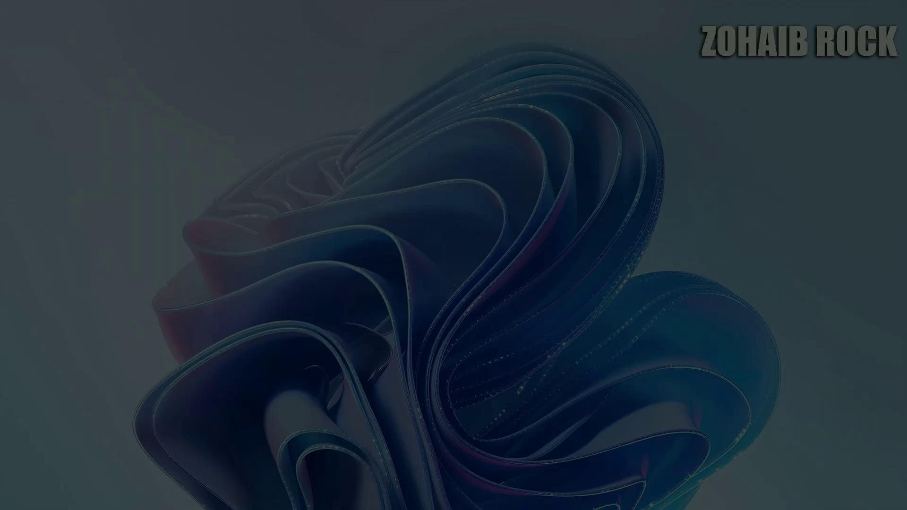
{"action": "left_click", "coordinate": [424, 325]}
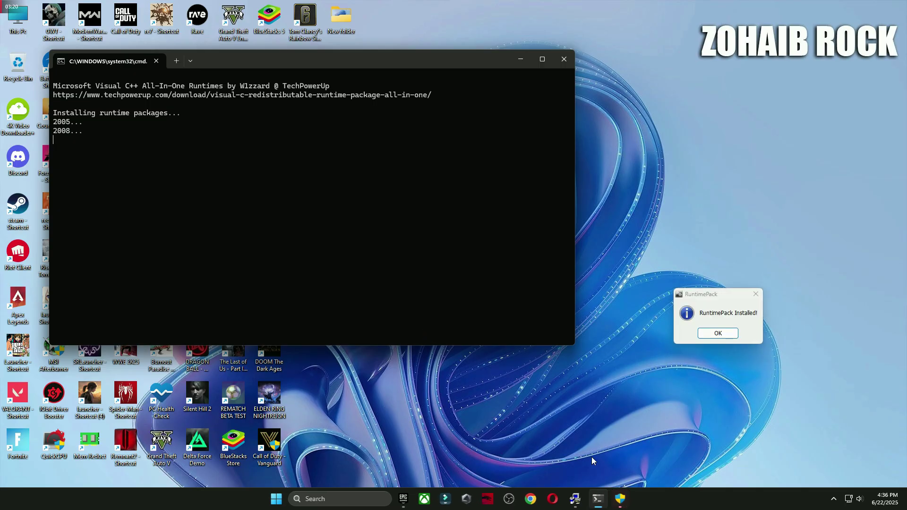
Approve the remaining Visual C++ redistributable permission requests and close the finished RuntimePack and DirectX installers.
{"action": "left_click", "coordinate": [727, 337]}
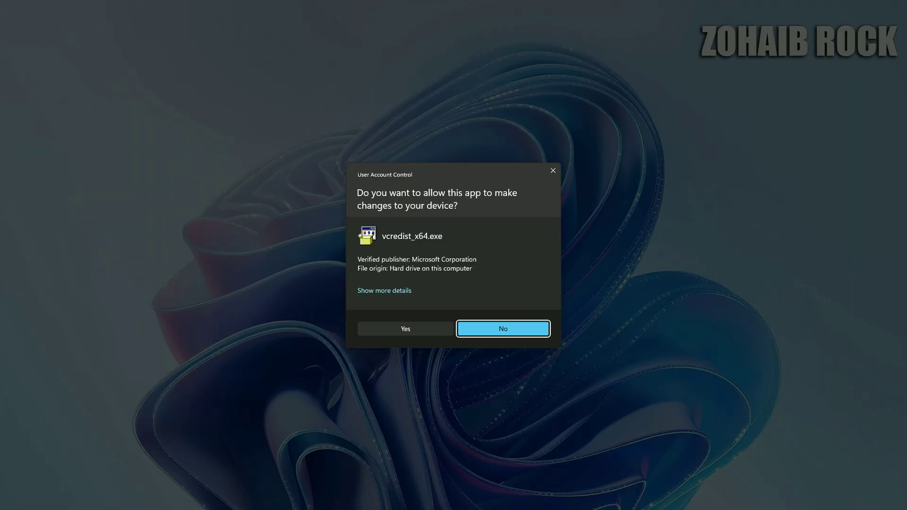
{"action": "left_click", "coordinate": [446, 326]}
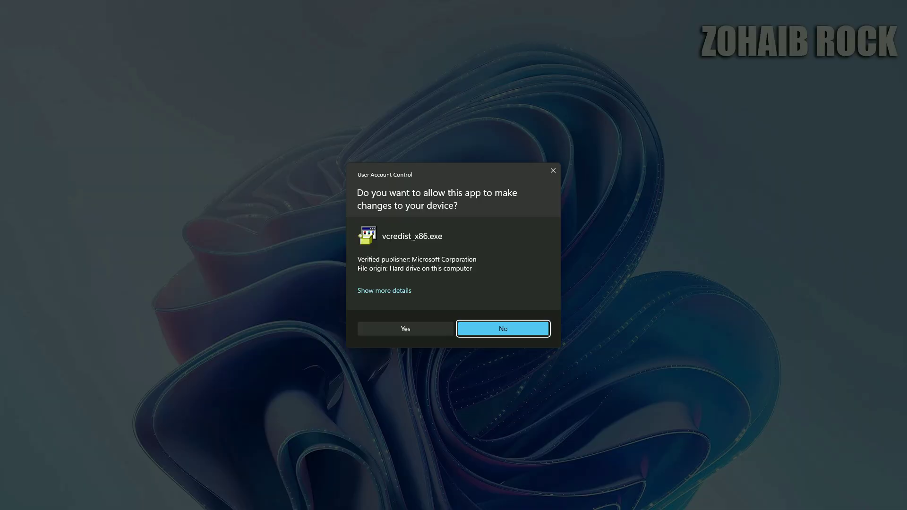
{"action": "left_click", "coordinate": [433, 322]}
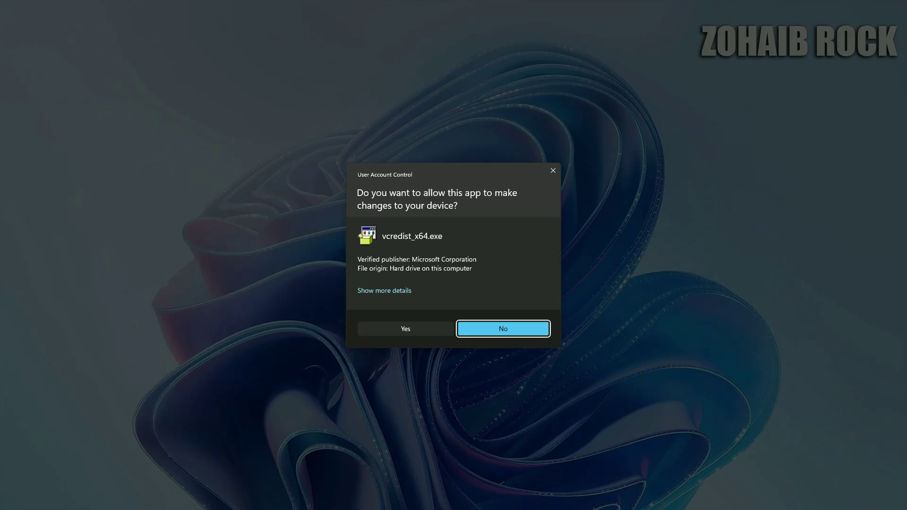
{"action": "left_click", "coordinate": [431, 330]}
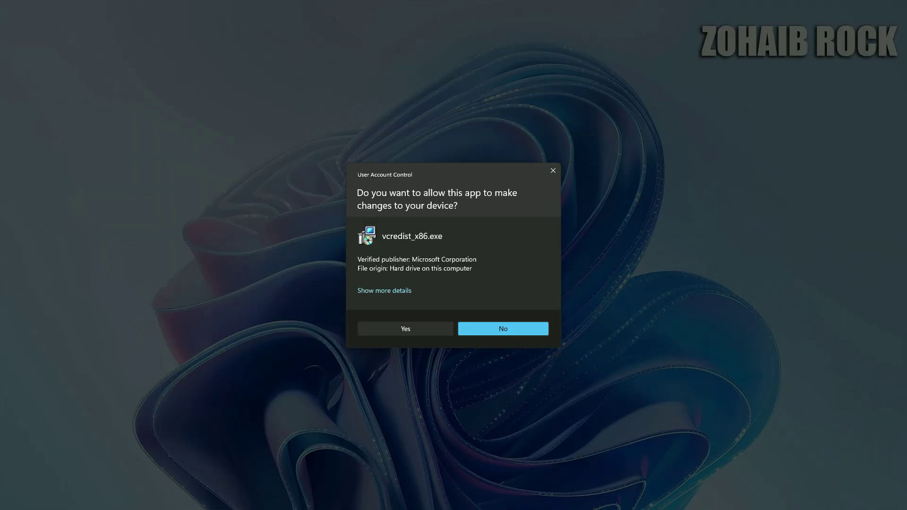
{"action": "left_click", "coordinate": [427, 331]}
{"action": "left_click", "coordinate": [427, 331]}
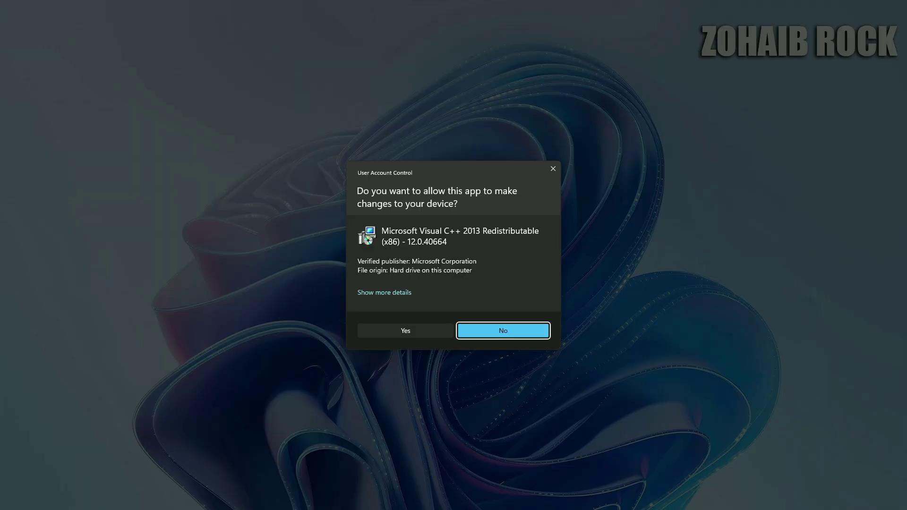
{"action": "left_click", "coordinate": [429, 331]}
{"action": "left_click", "coordinate": [429, 330]}
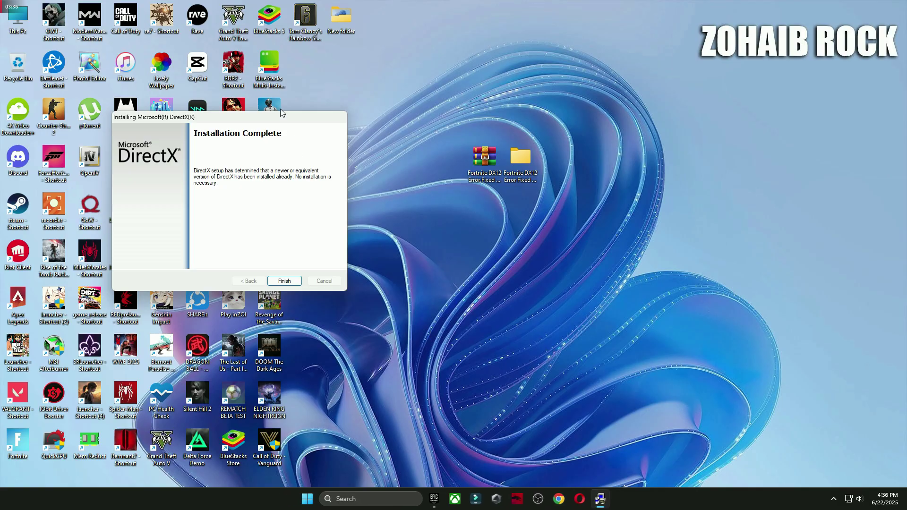
{"action": "left_click_drag", "start_coordinate": [281, 114], "coordinate": [578, 111]}
{"action": "left_click", "coordinate": [581, 278]}
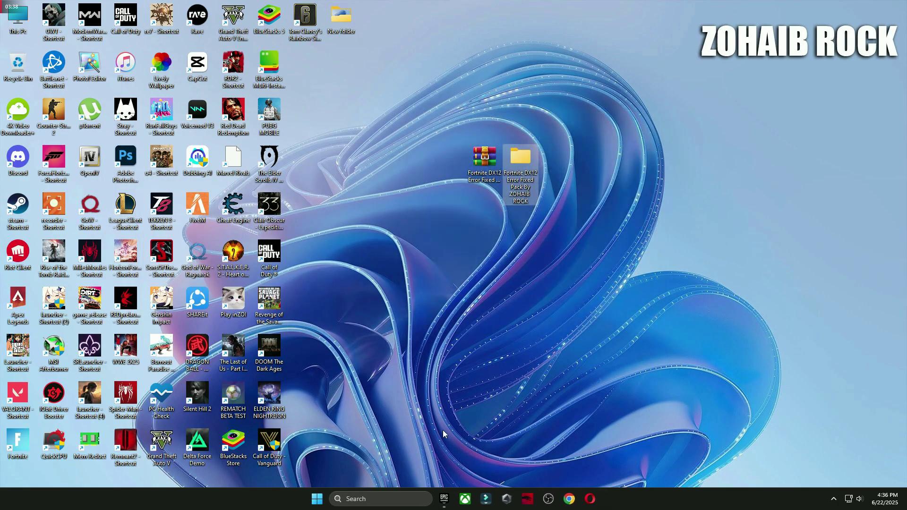
Switch to the Epic Games Launcher and start verifying Fortnite's files from the game's management options in the library.
{"action": "left_click", "coordinate": [444, 499]}
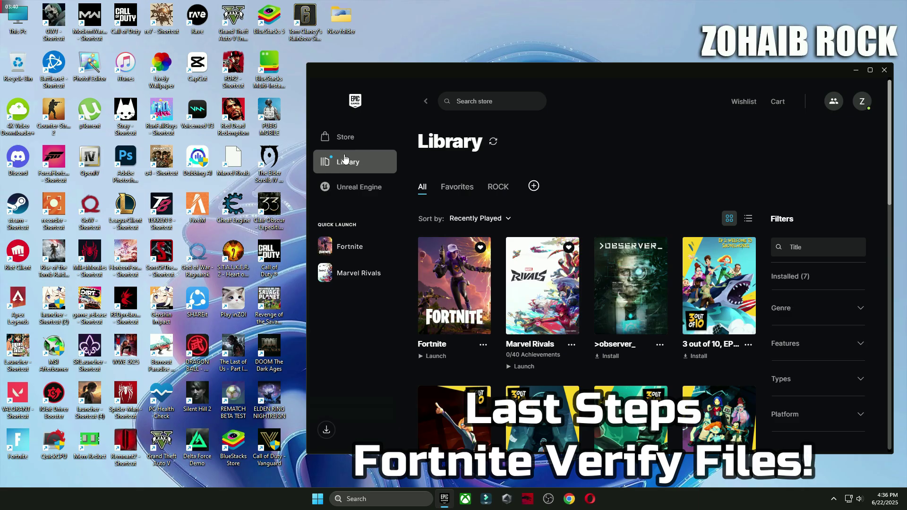
{"action": "left_click", "coordinate": [482, 345]}
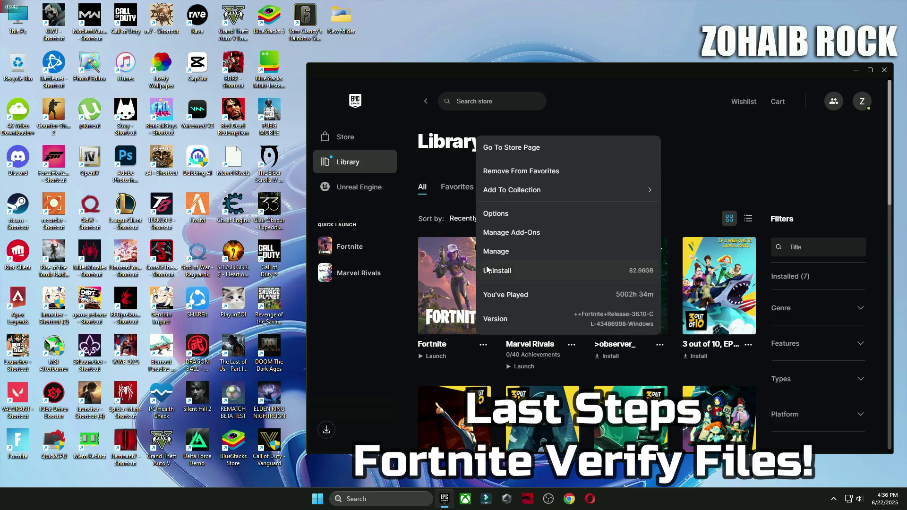
{"action": "left_click", "coordinate": [516, 253]}
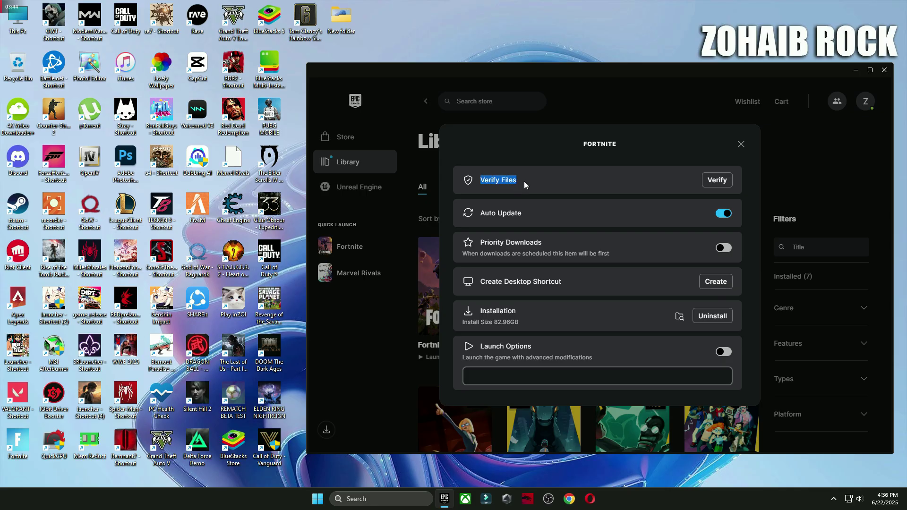
{"action": "left_click", "coordinate": [715, 182]}
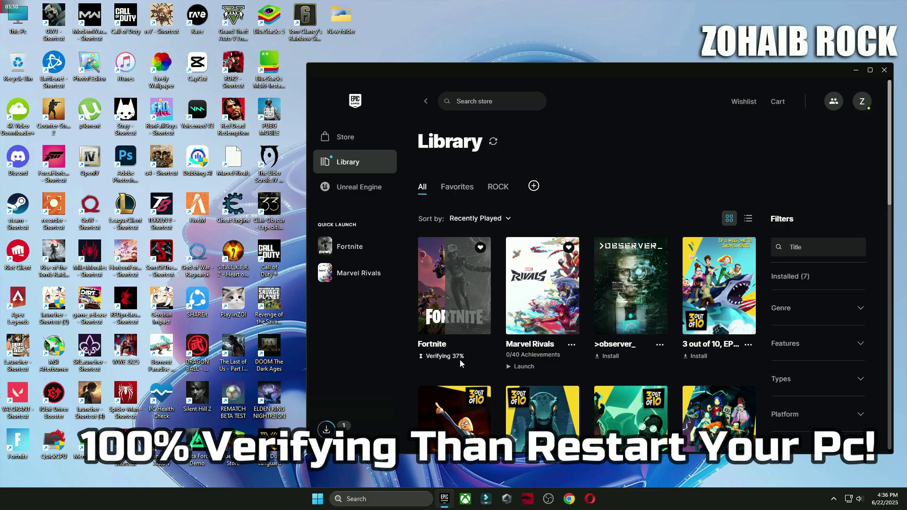
Open the Windows power options that offer restarting the PC.
{"action": "left_click", "coordinate": [318, 500]}
{"action": "left_click", "coordinate": [570, 466]}
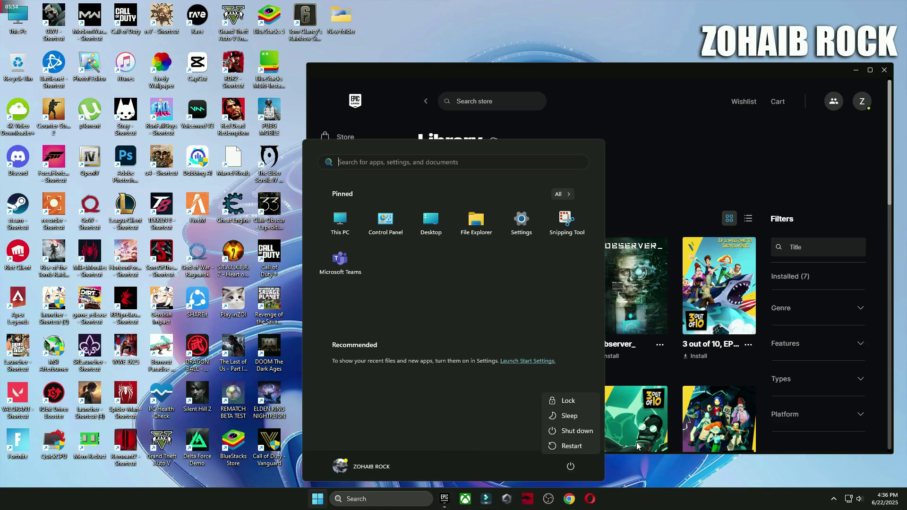